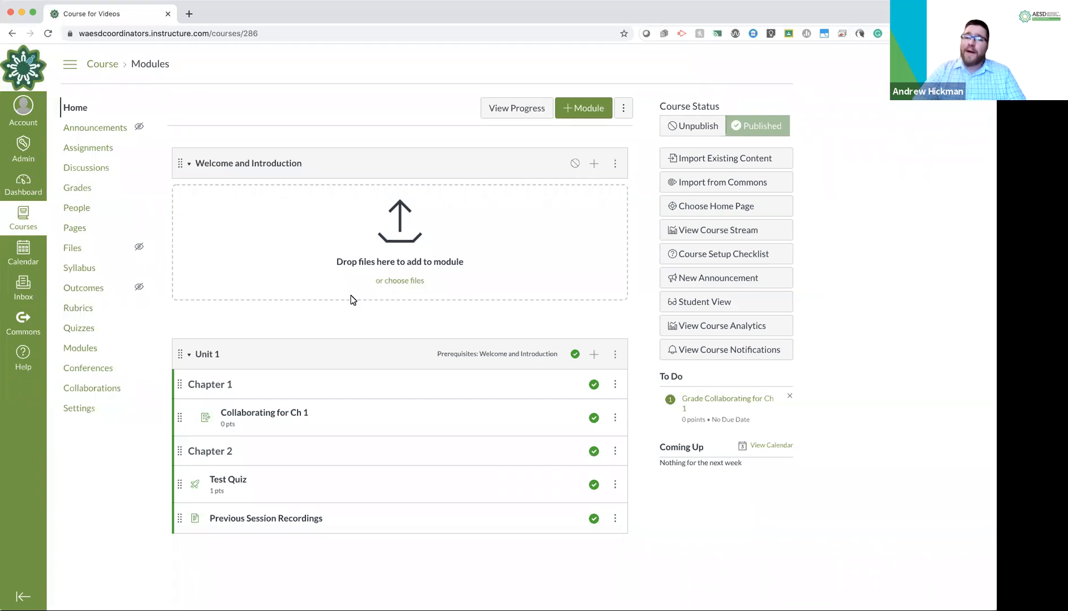
Add a new discussion topic named "How can you see the next year going?" to the Unit 1 module
click(593, 354)
click(432, 242)
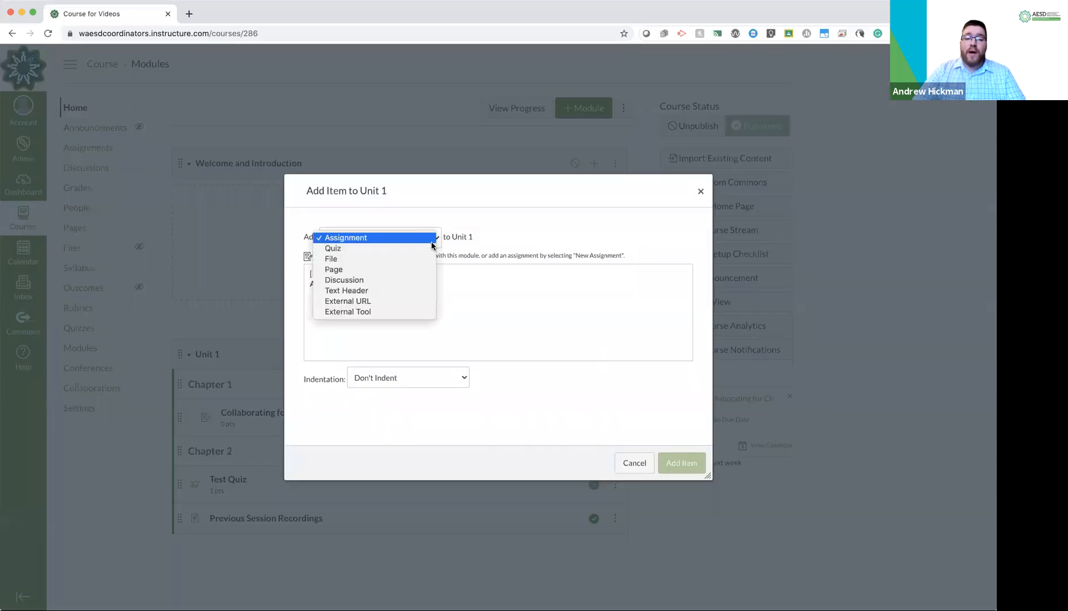
click(412, 279)
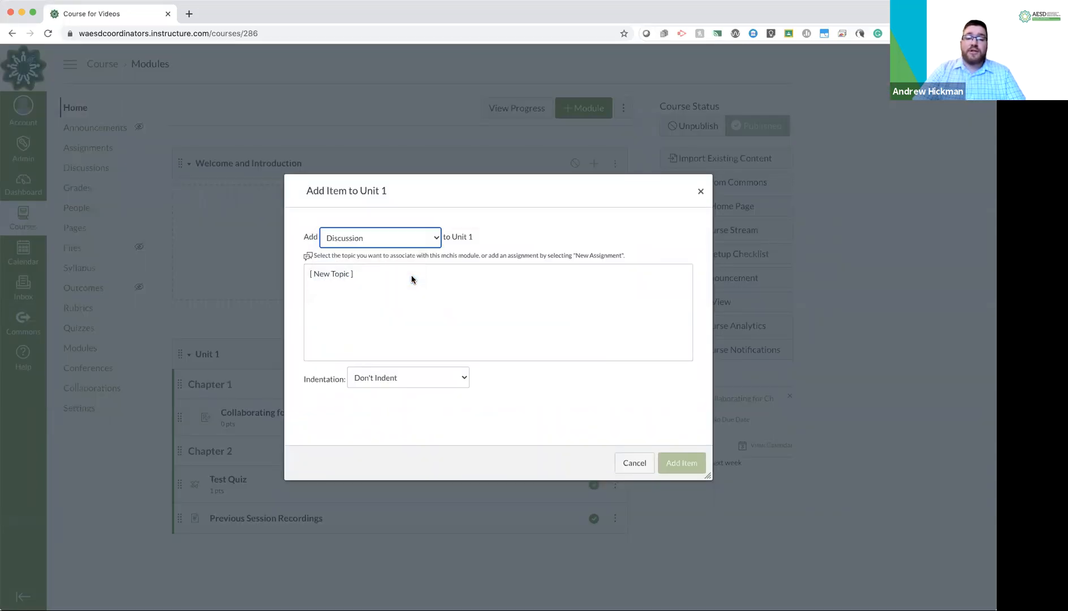
click(333, 275)
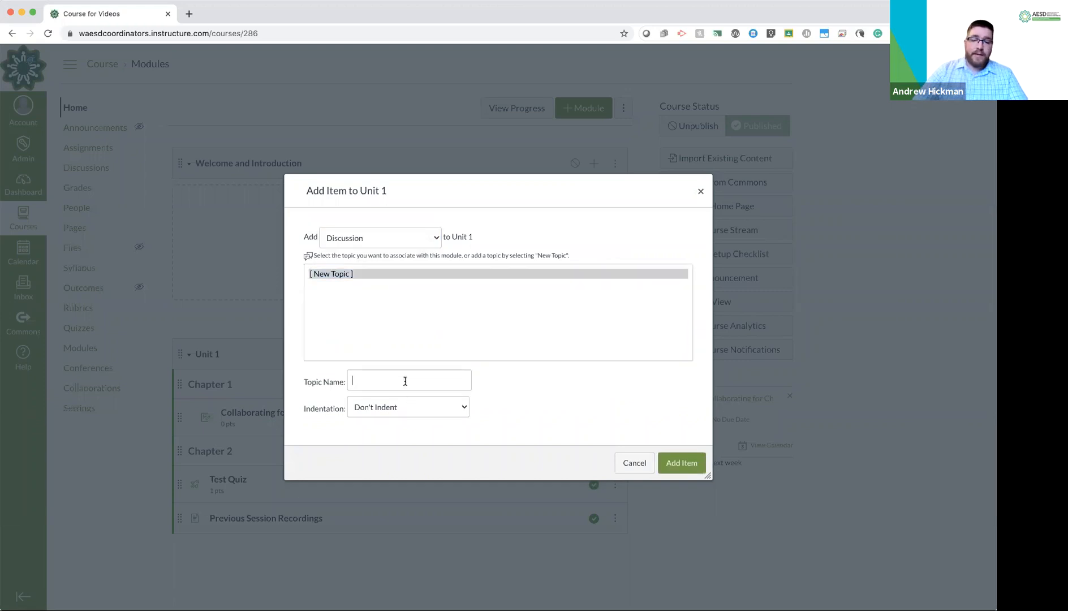
click(406, 381)
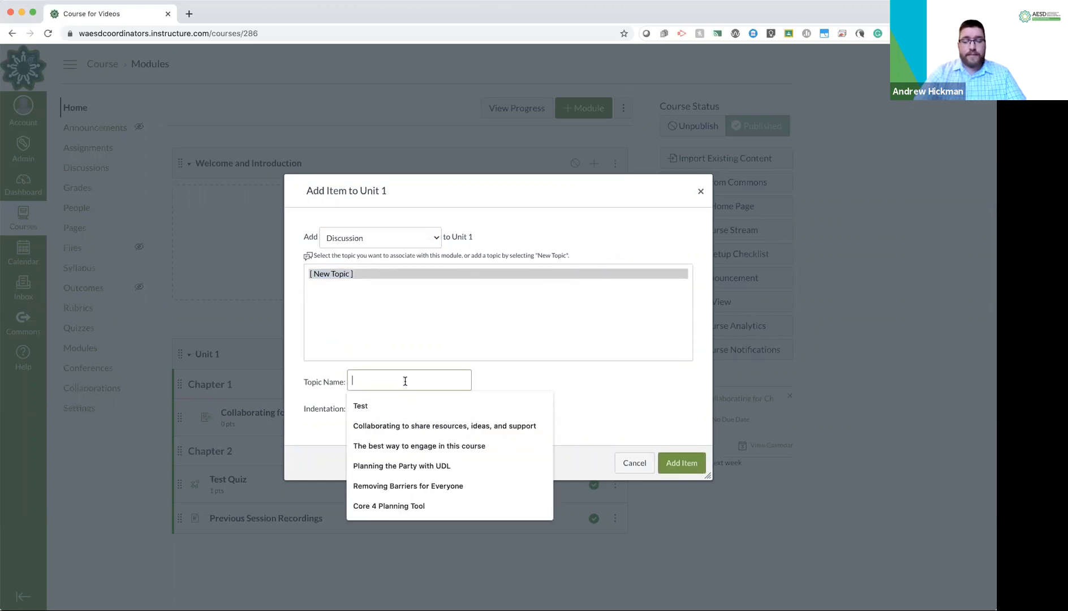
text(How can you see the next year going?)
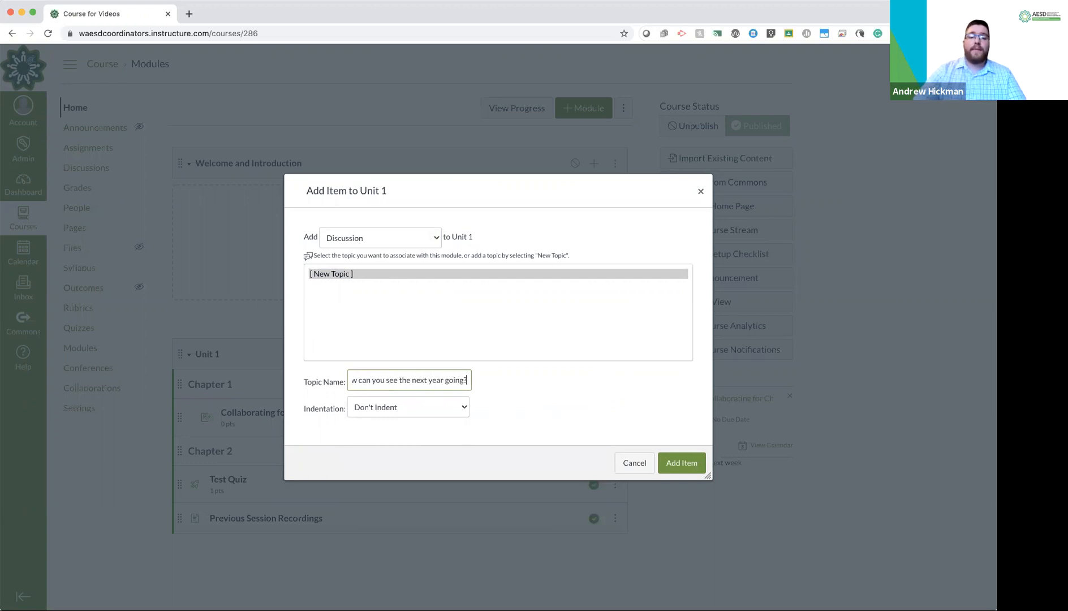
click(679, 468)
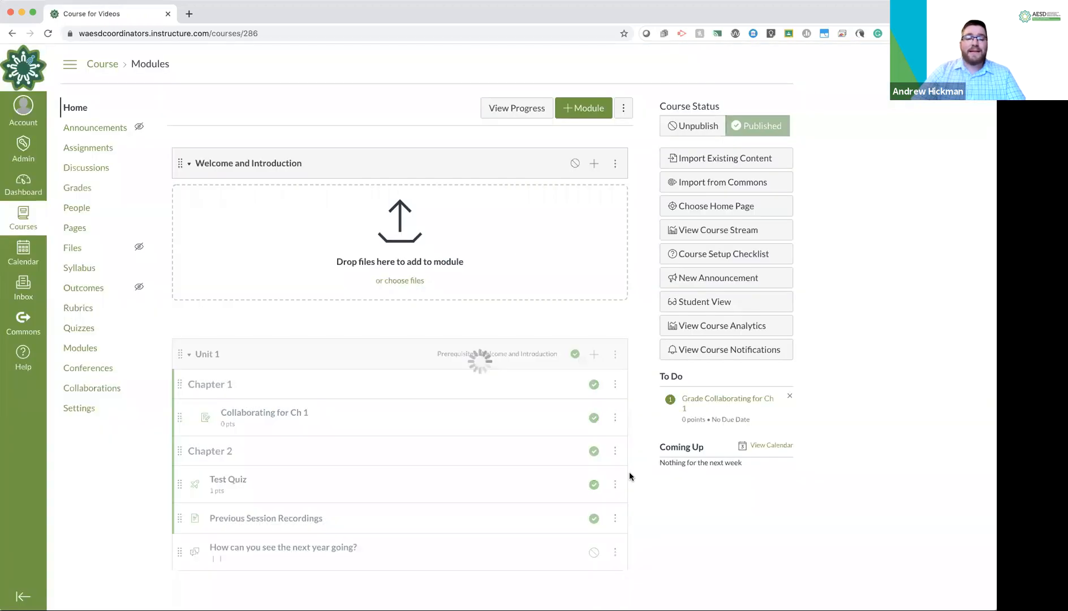
Open the discussion "How can you see the next year going?" from Unit 1 for editing
scroll(466, 500, down, 1)
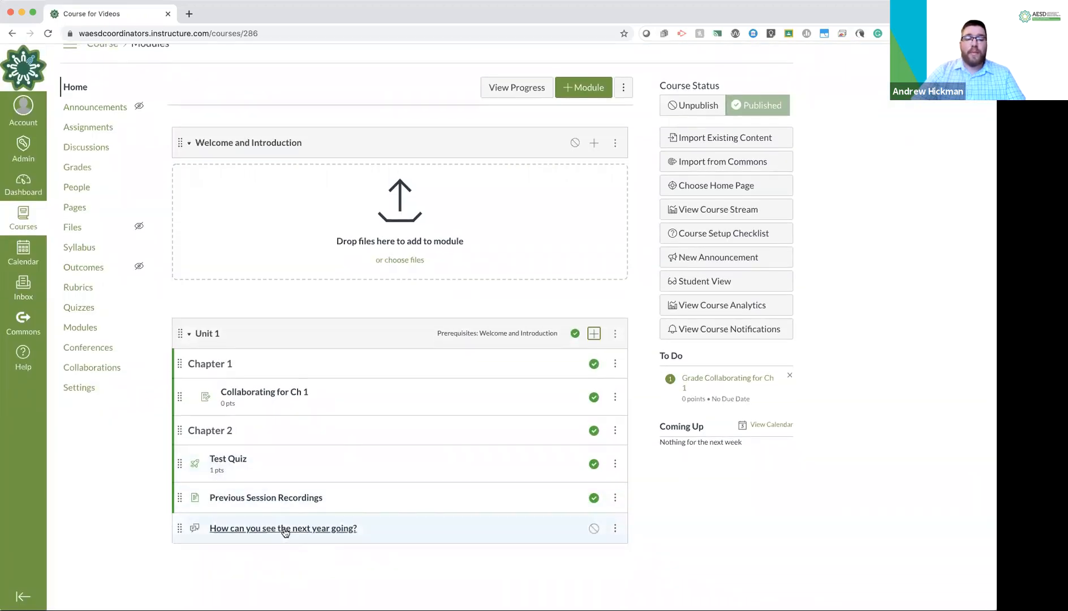
click(285, 528)
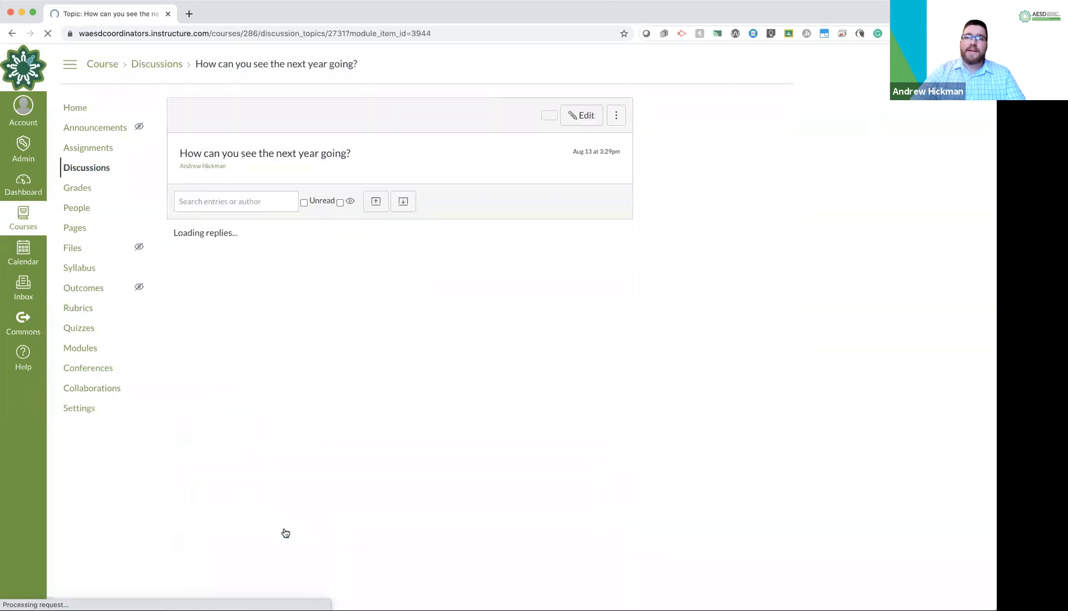
click(581, 117)
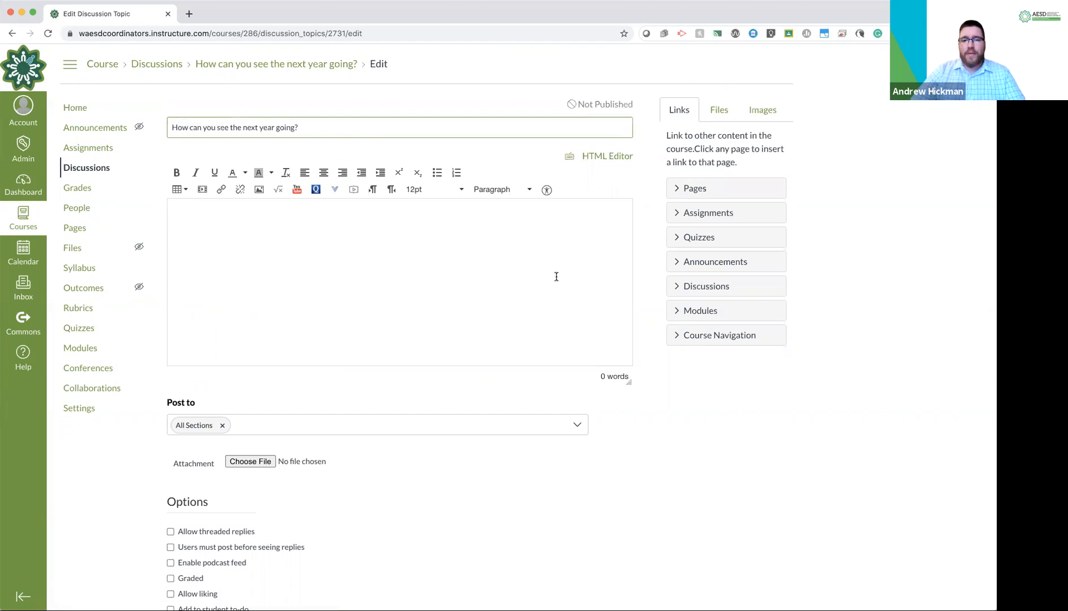
Write "Read this" in the discussion body and, several blank lines below, the heading "Directions for posting:"
click(557, 276)
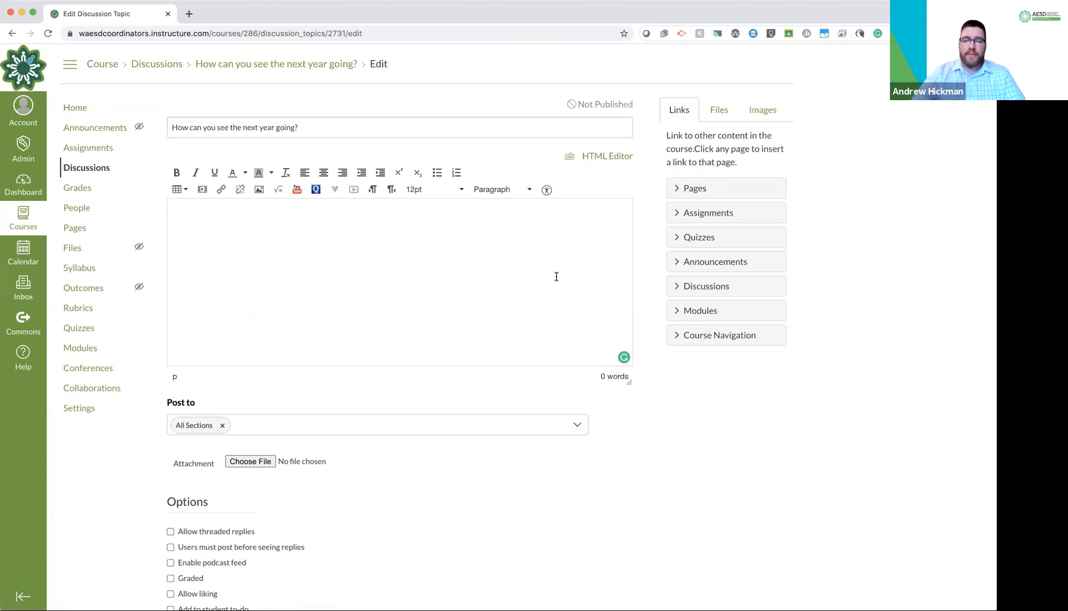
text(Read this)
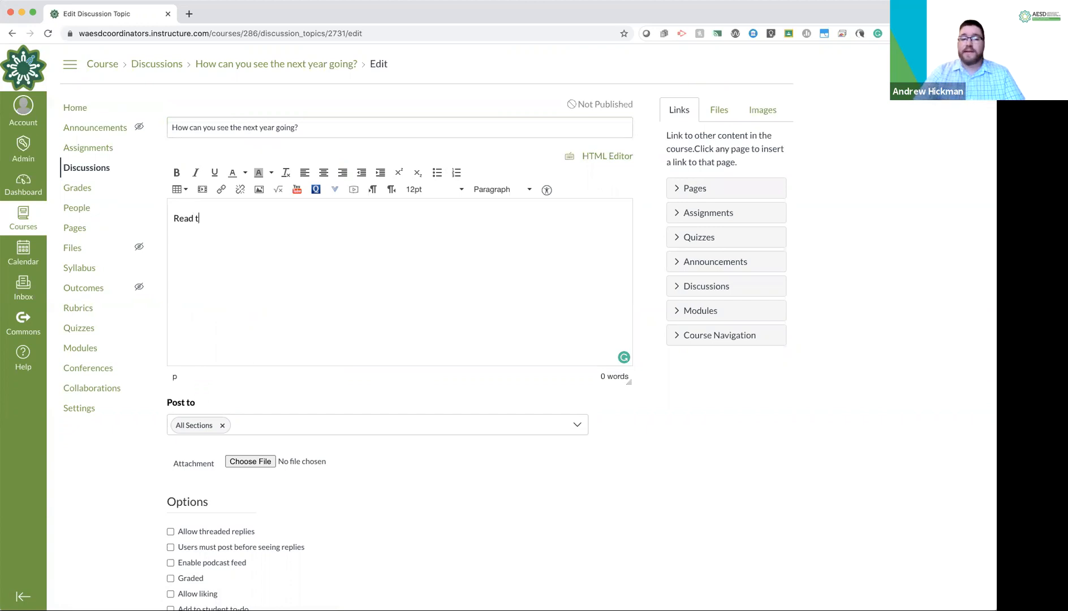
key(Return)
key(Return)
key(Return)
key(Return)
text(Directions for posting:)
key(Return)
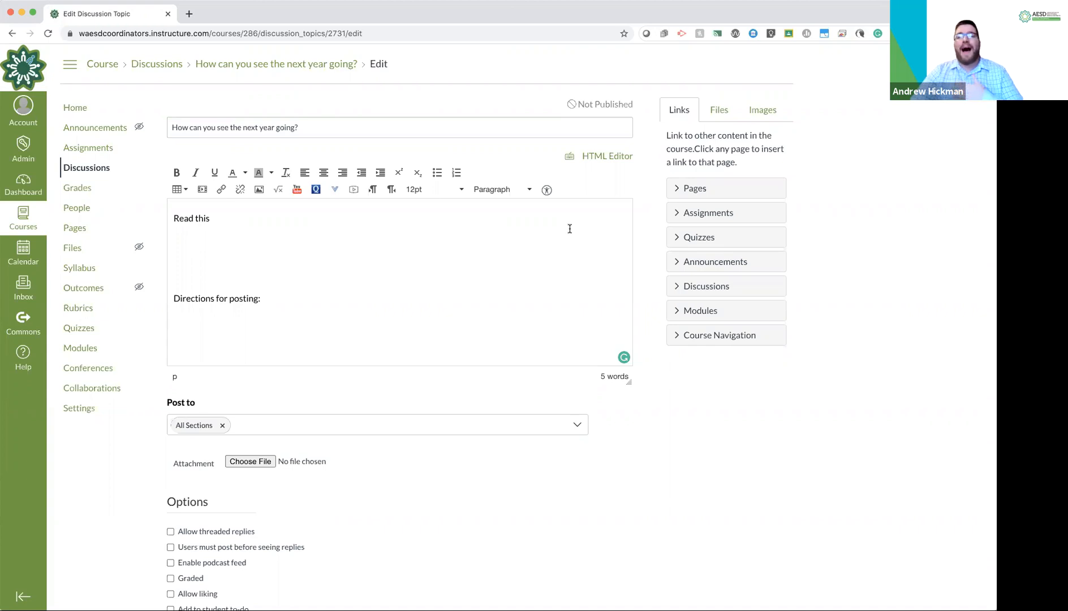
View the options for recording or uploading a media comment and close them without recording
click(355, 194)
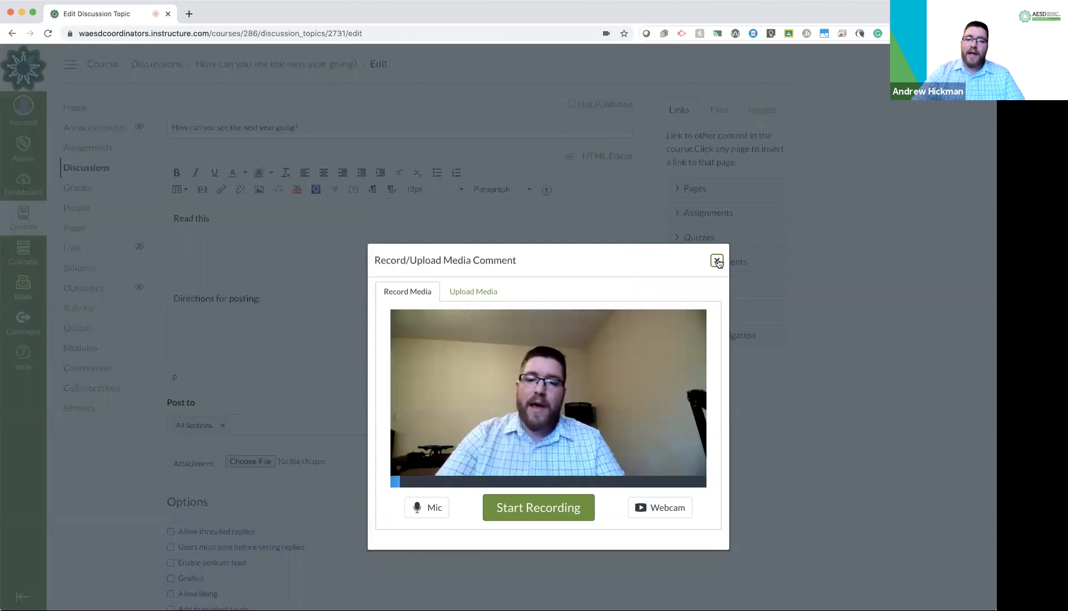
click(717, 261)
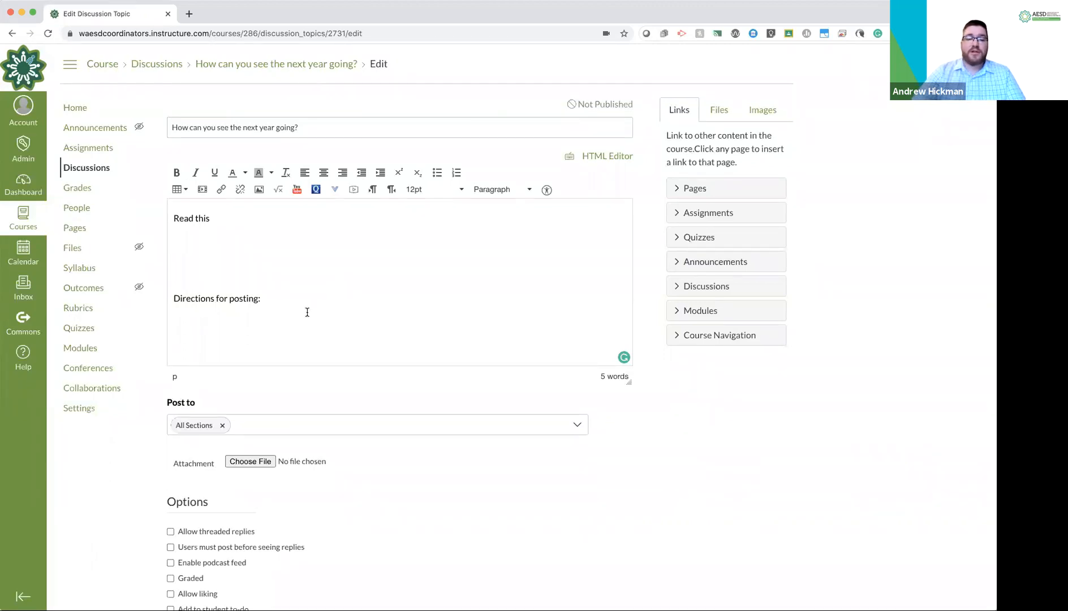
Add a numbered list under the directions heading with "Reply with your own thoughts" and "Give formative feedback to other"
click(456, 172)
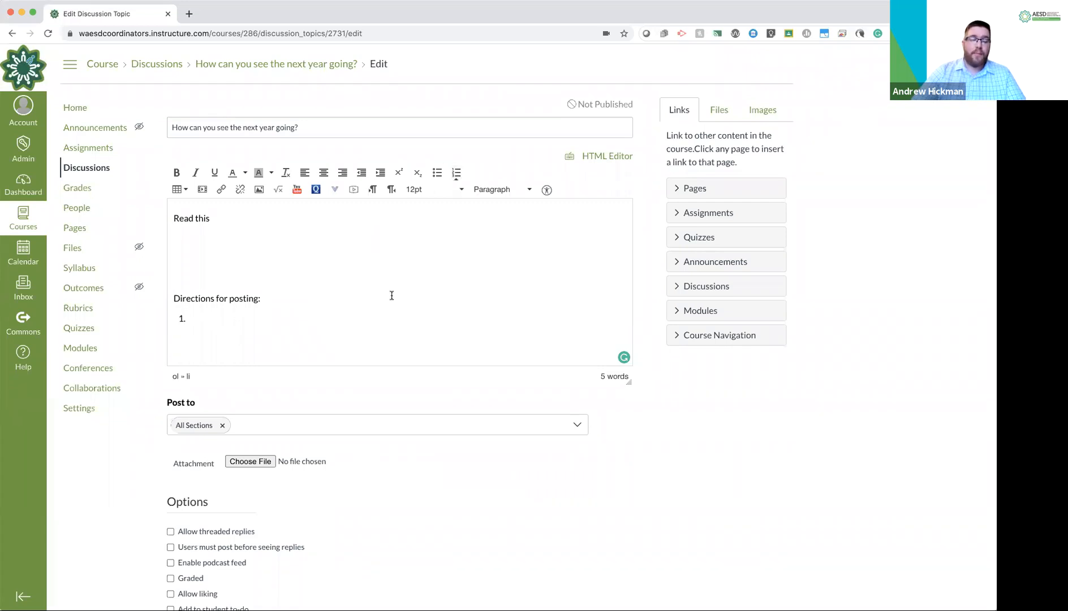
text(Reply wi)
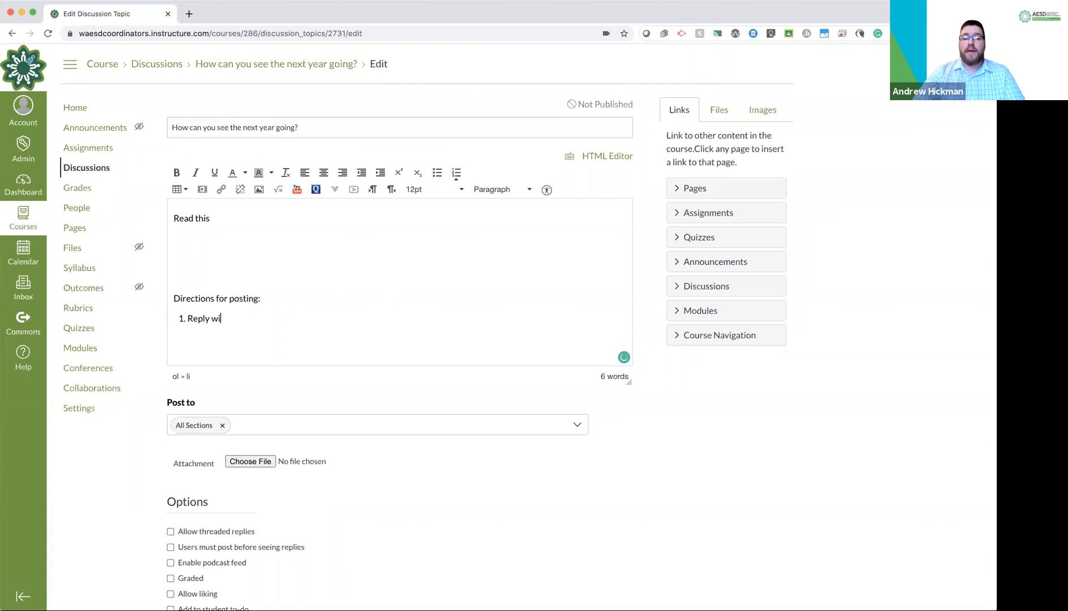
text(th your own thoughts)
key(Return)
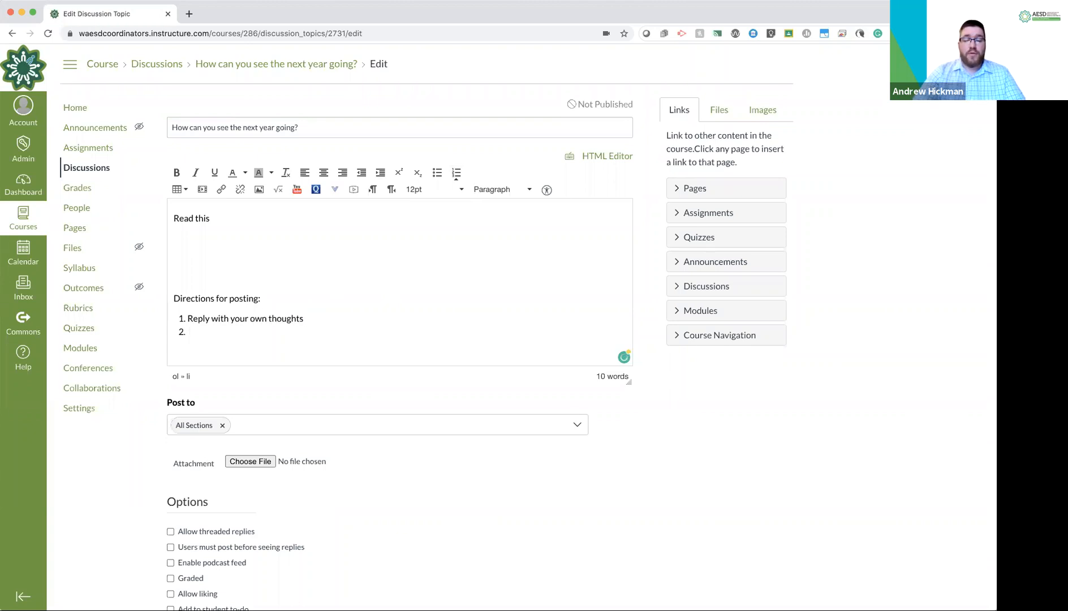
text(Gibe forma)
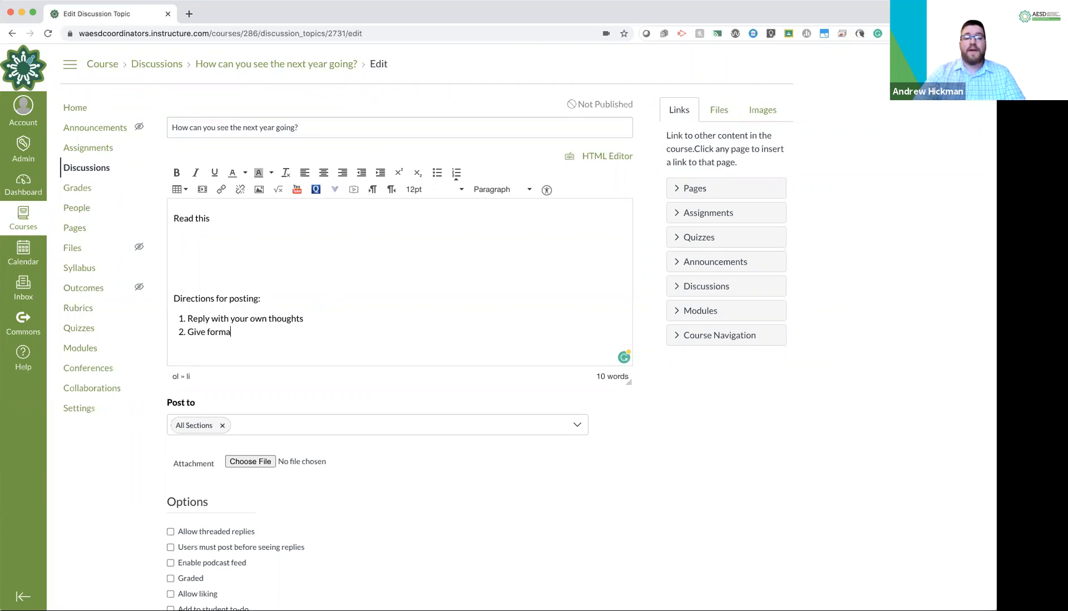
text(tive feedback to other)
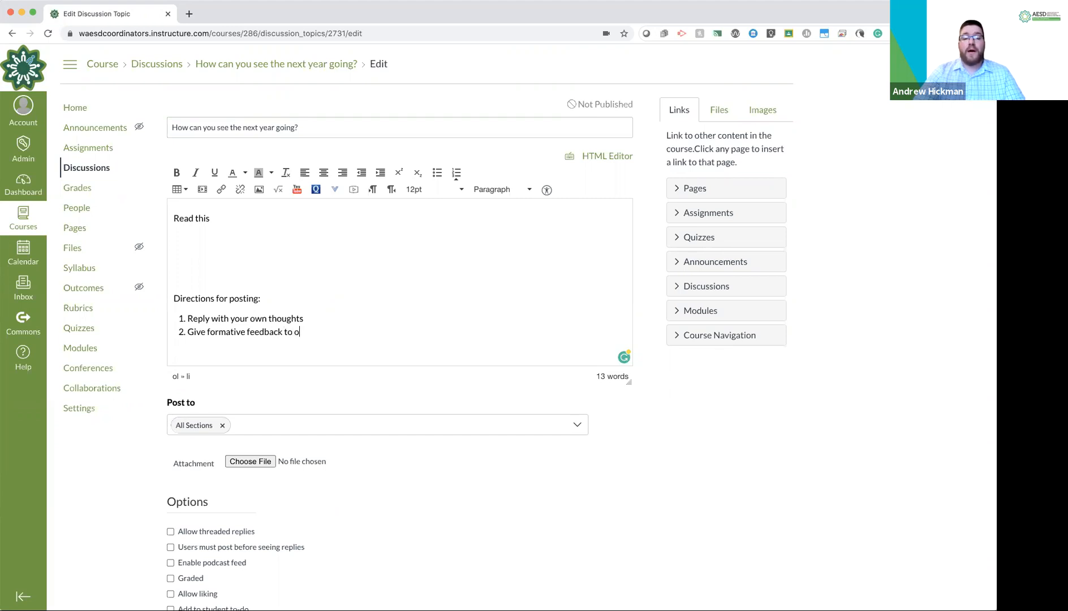
End the numbered list and add the heading "Sentence Stems:" below it after a blank line
key(Return)
key(Return)
key(Return)
text(Se)
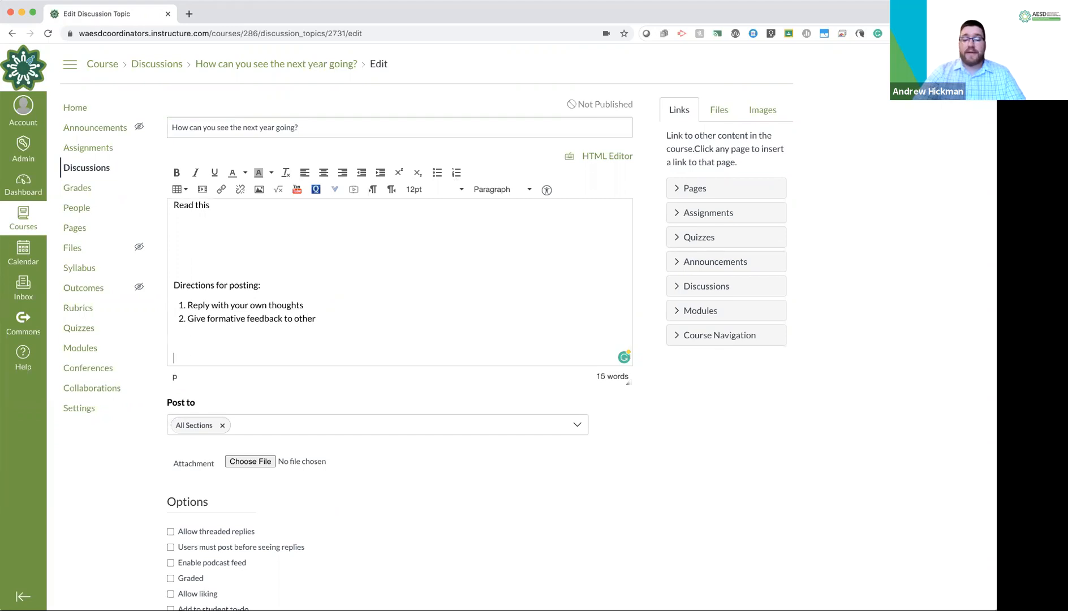
text(ntence)
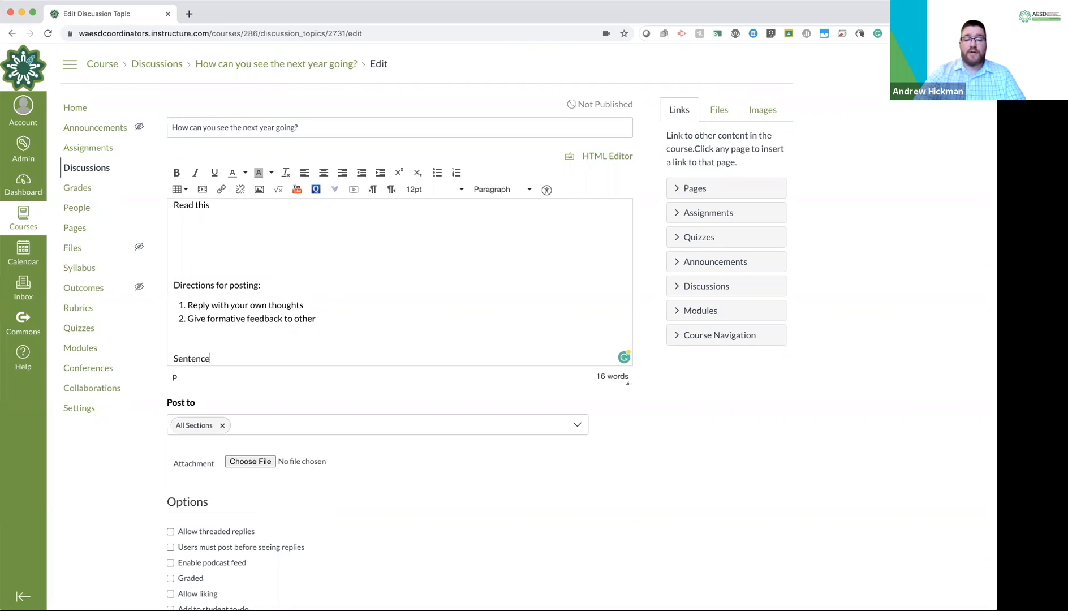
text( Stems:)
Check which course sections the discussion can be posted to, leaving the selection as it is
scroll(302, 318, down, 1)
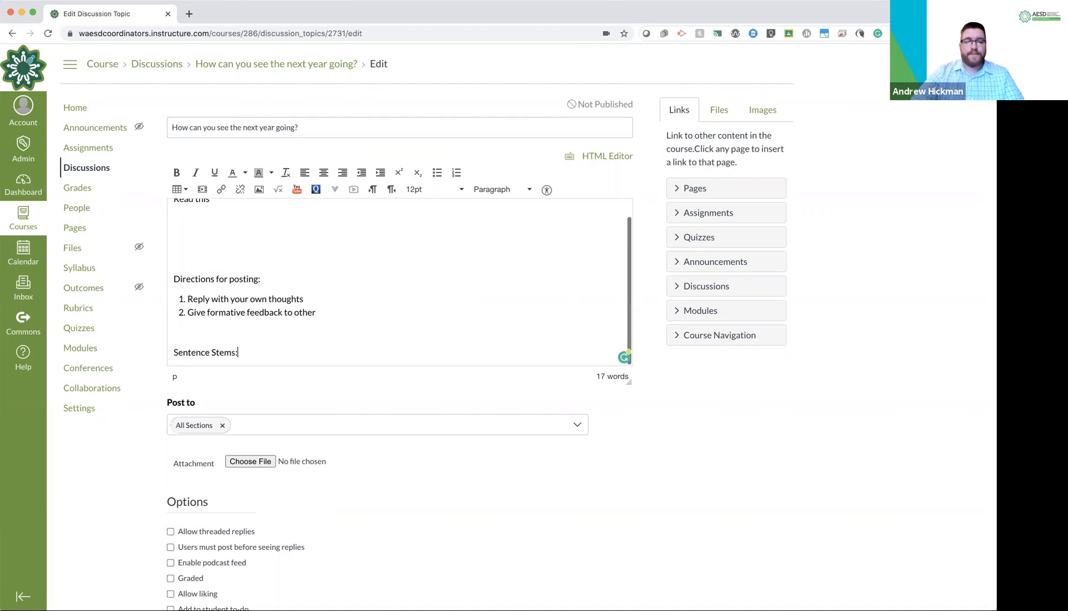
scroll(303, 317, down, 5)
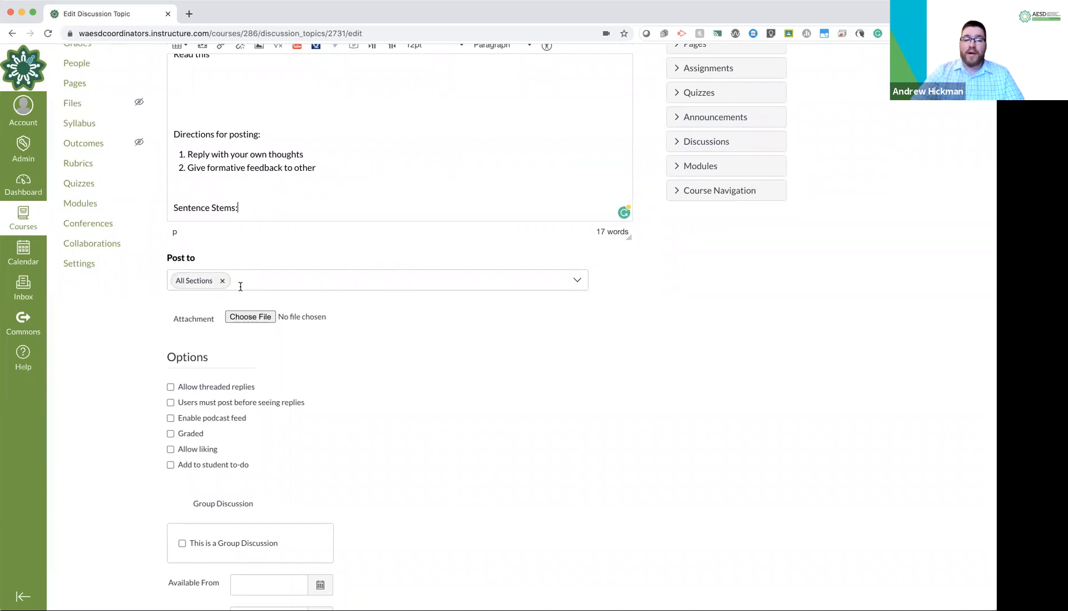
click(573, 277)
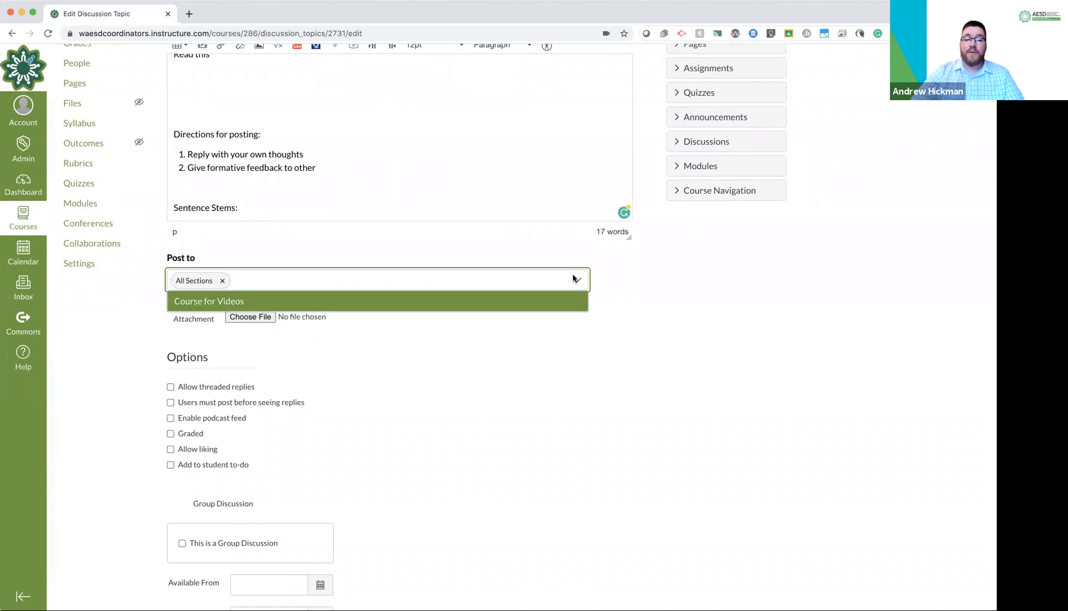
click(594, 317)
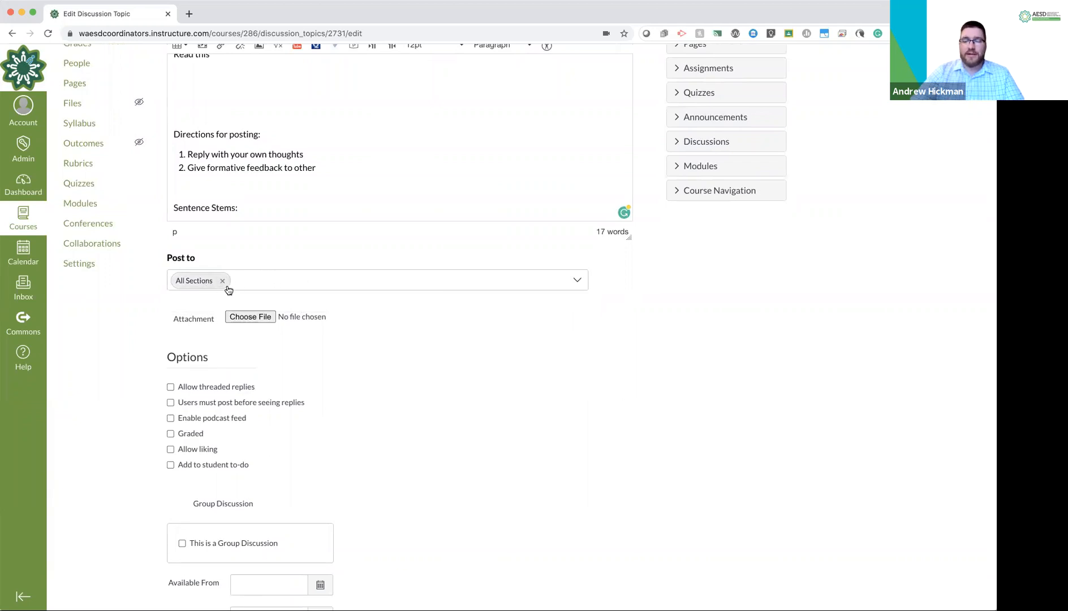
Open the file chooser for the discussion's attachment and dismiss it without choosing a file
scroll(350, 359, down, 1)
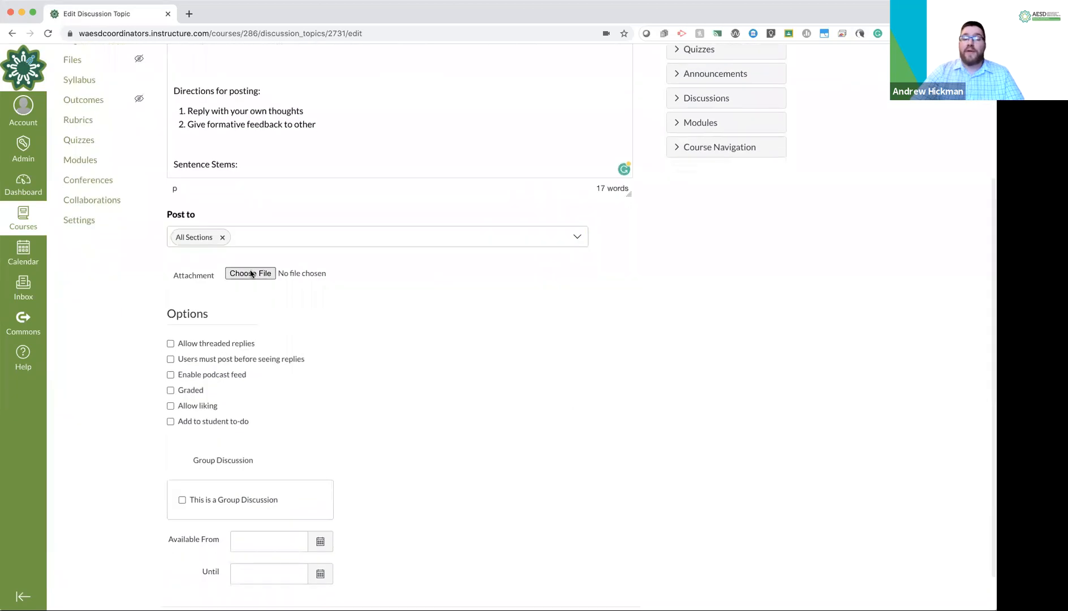
click(250, 274)
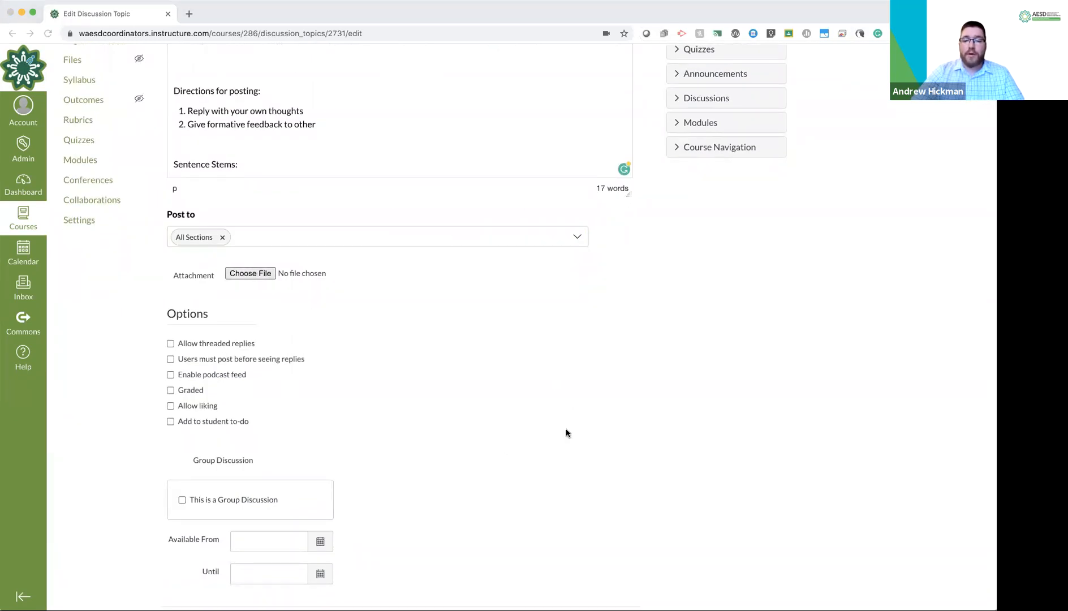
click(628, 406)
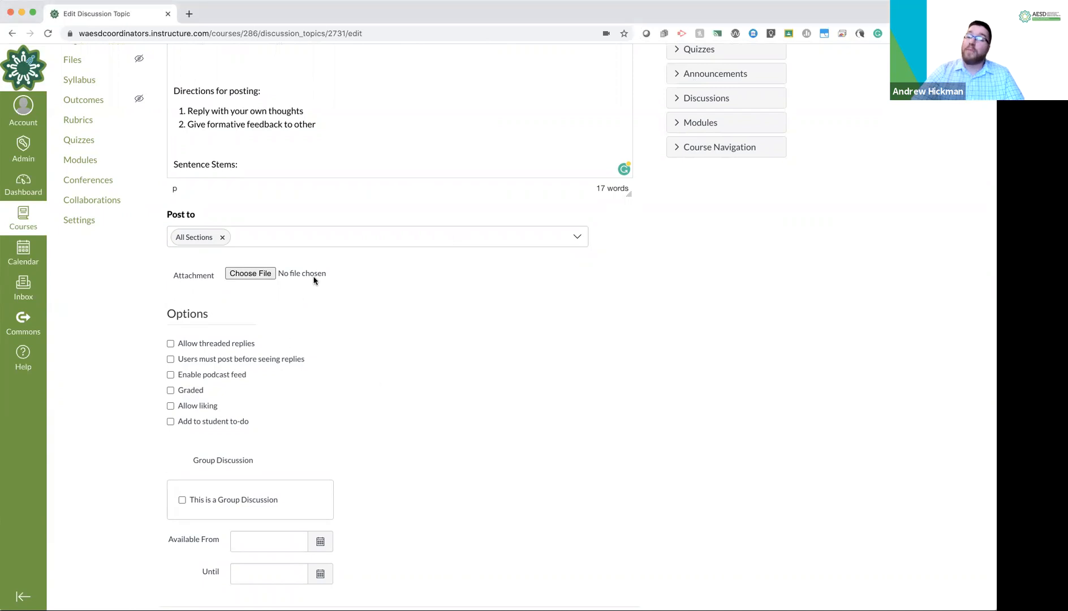
scroll(343, 340, down, 2)
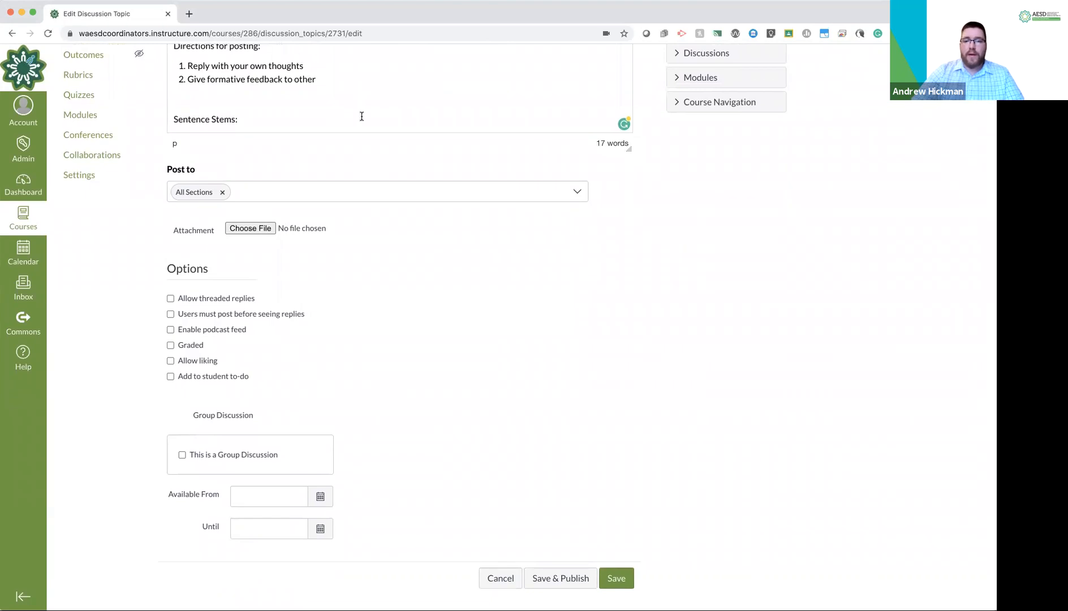
Show the course files available for linking and open the form for uploading a new file
scroll(360, 112, up, 5)
click(719, 108)
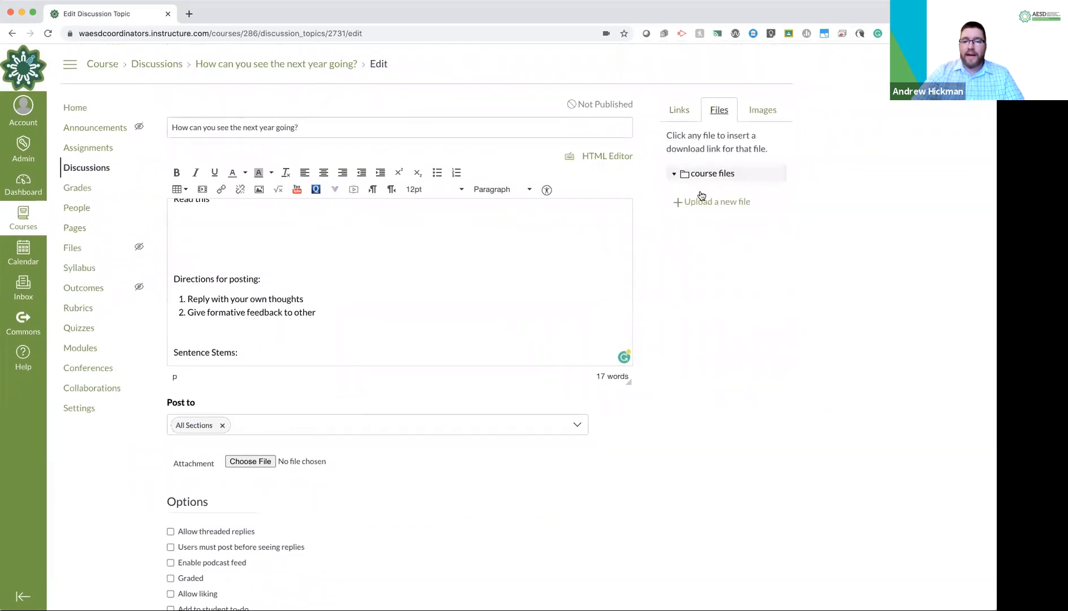
click(694, 202)
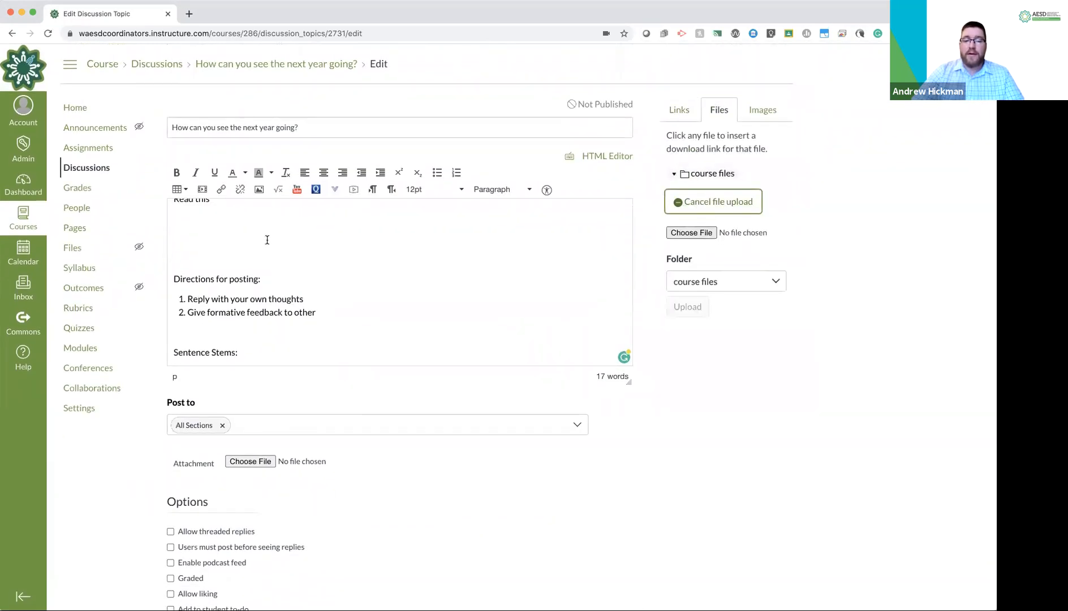
Allow threaded replies, require users to post before seeing replies, and try the podcast feed option before switching it off again
scroll(466, 384, down, 5)
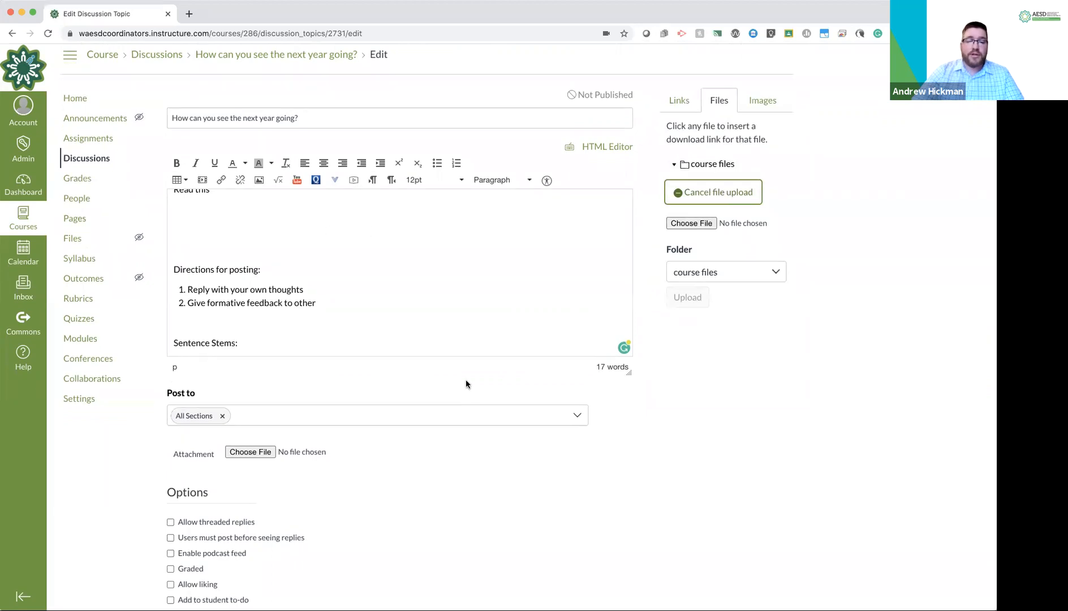
scroll(466, 384, down, 1)
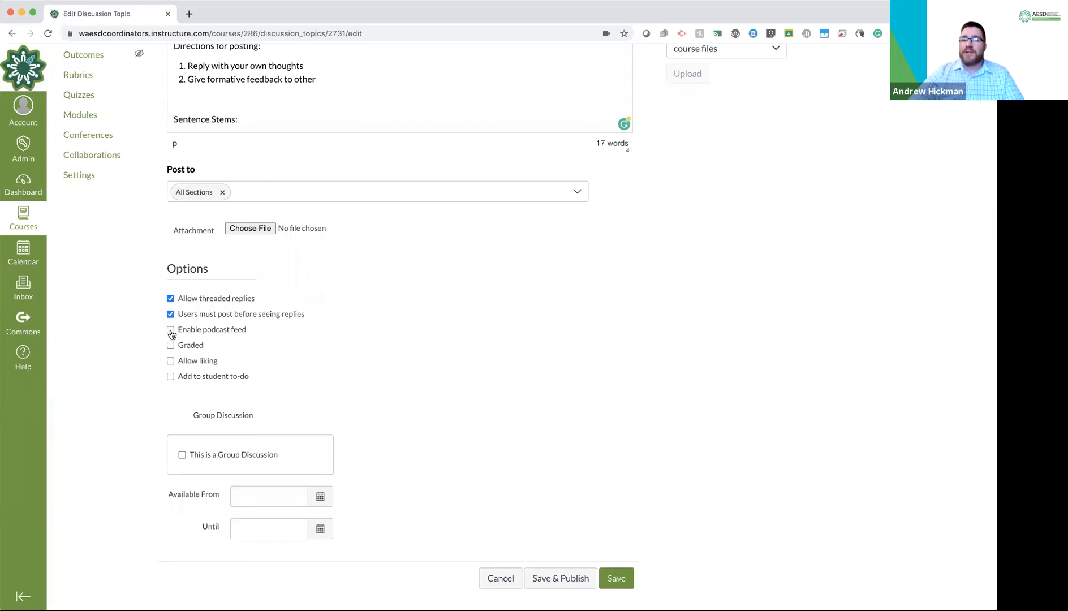
click(170, 330)
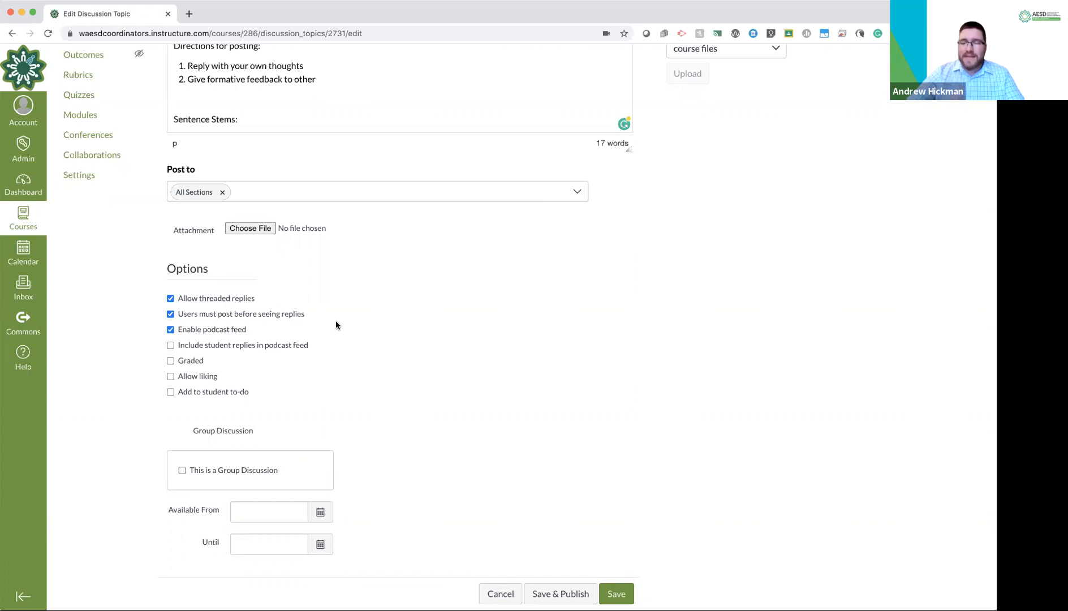
click(172, 332)
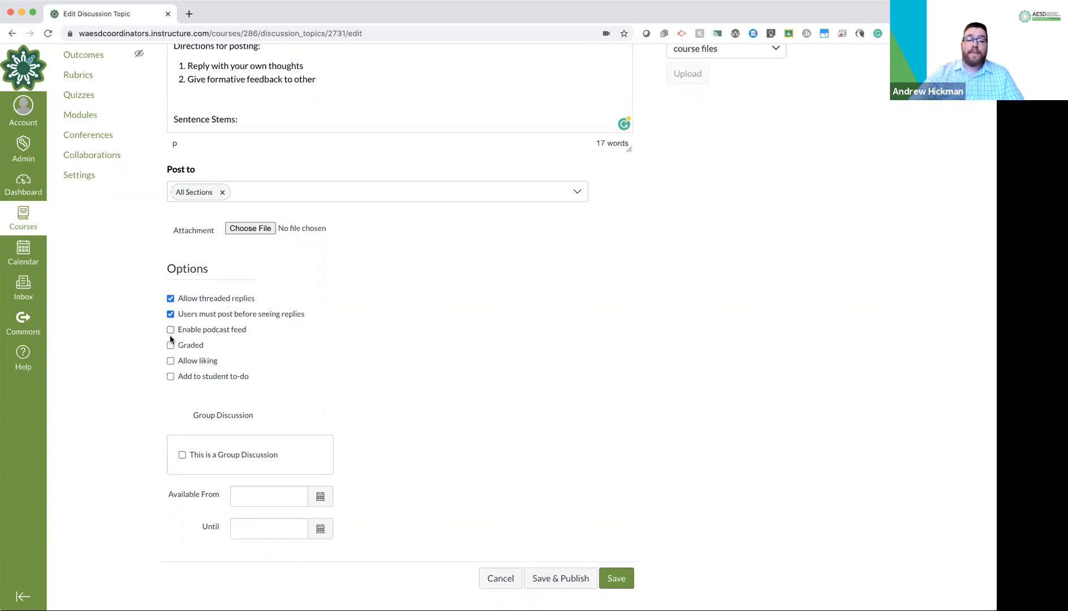
Try the graded option before switching it off again, and enable liking and adding the discussion to student to-do
click(171, 346)
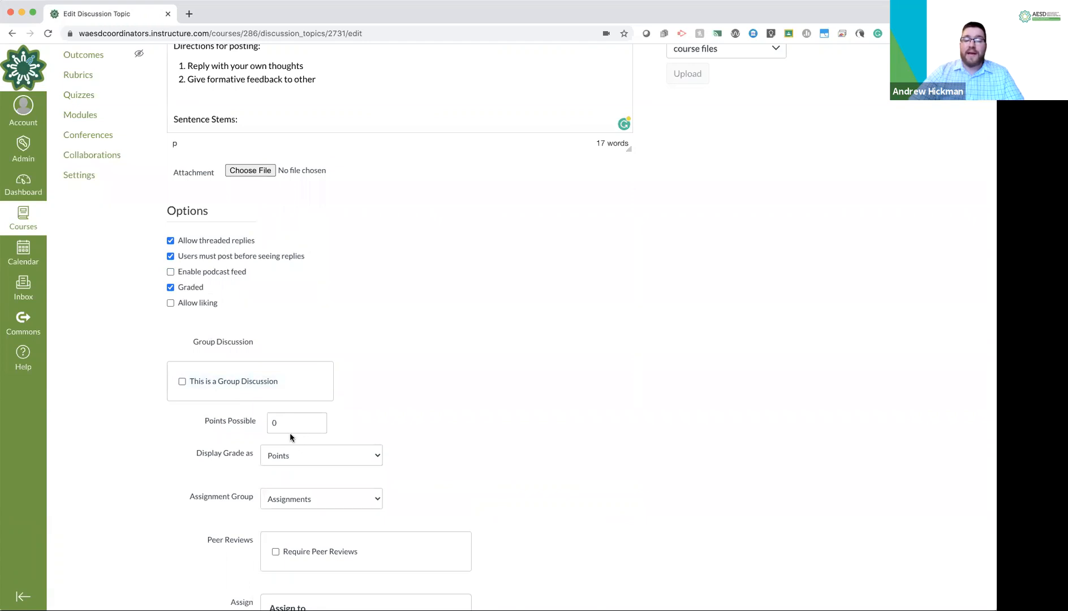
click(171, 288)
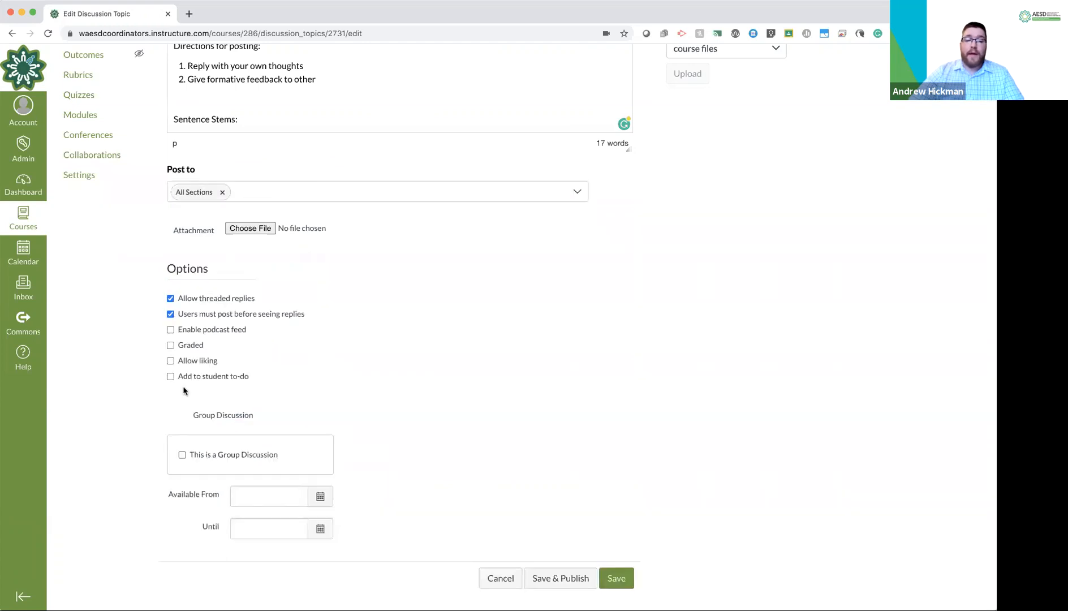
click(171, 361)
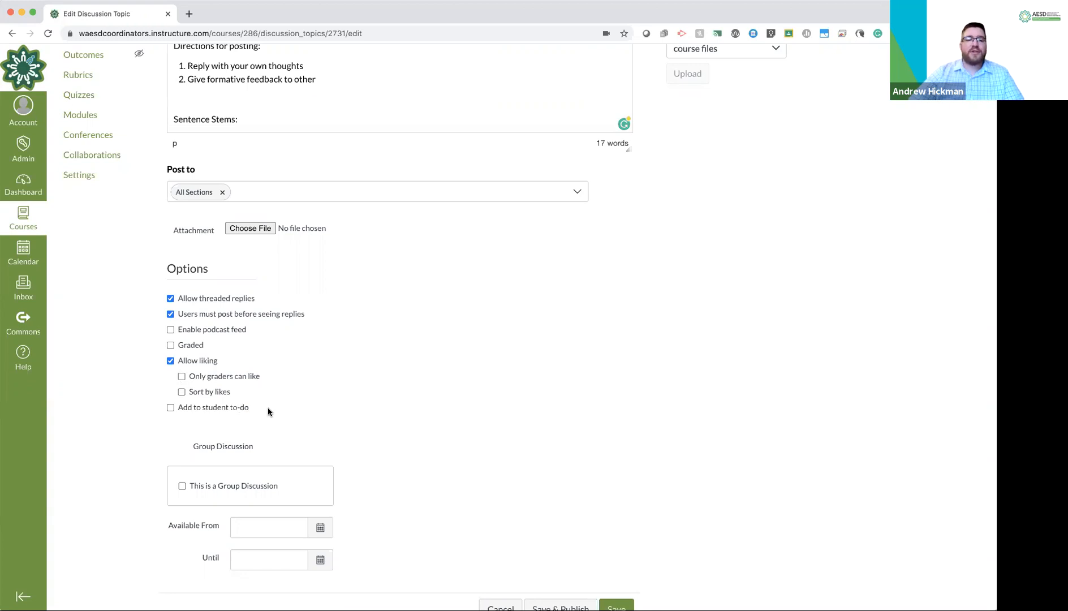
scroll(268, 412, down, 2)
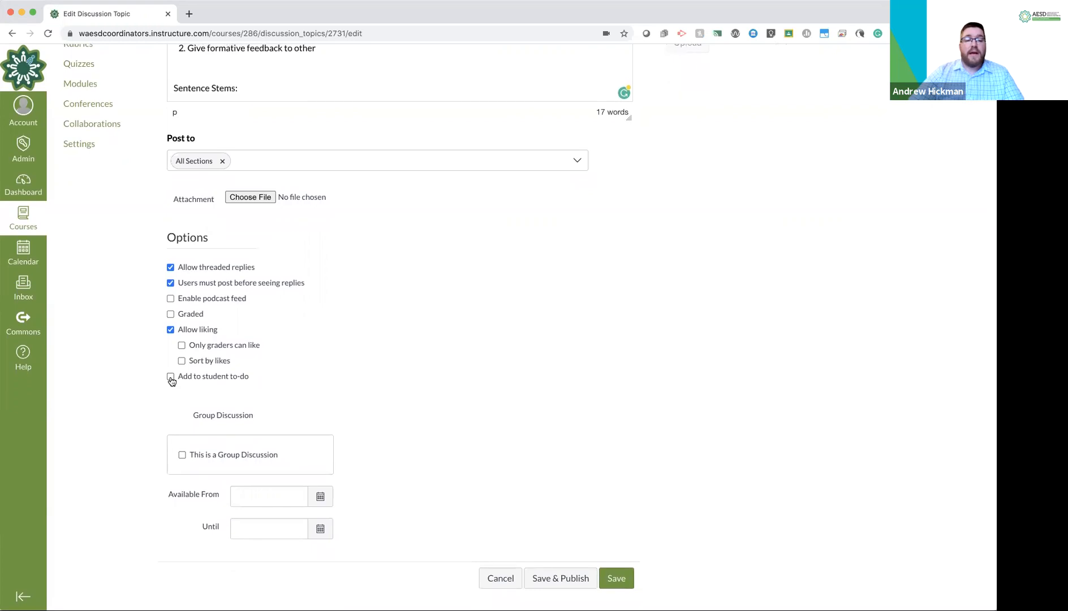
click(171, 378)
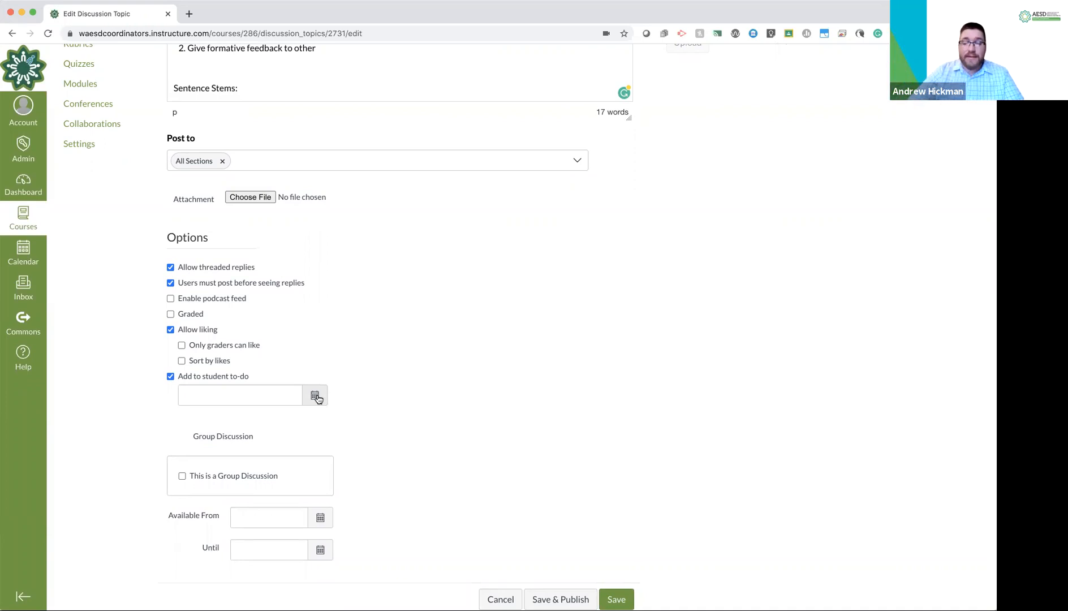
Try to save and publish the topic as a group discussion without creating a group set, and switch the group option off again
scroll(226, 430, down, 1)
click(182, 456)
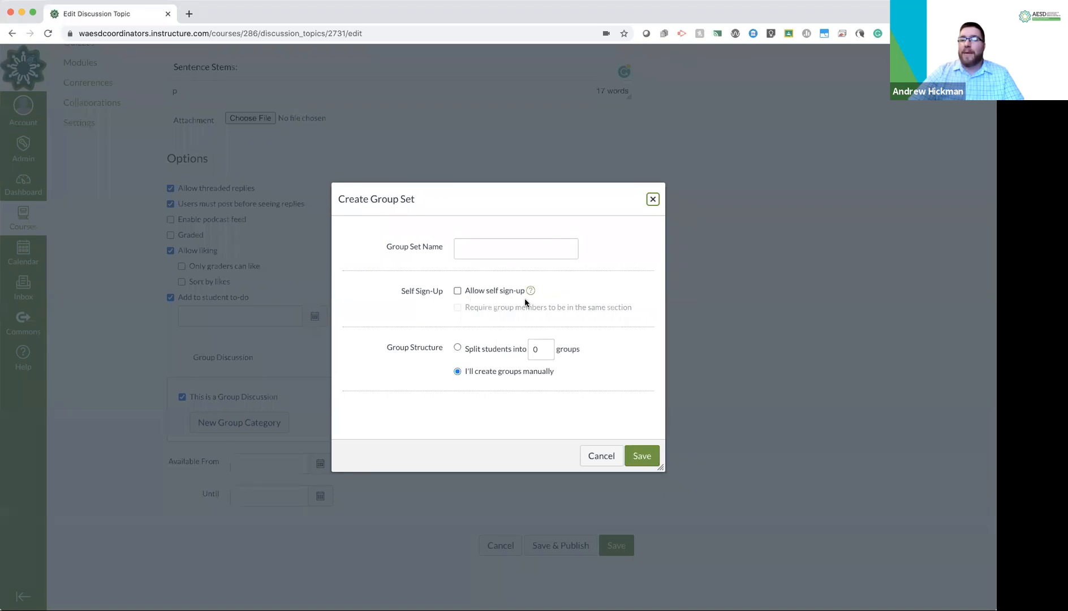
click(653, 200)
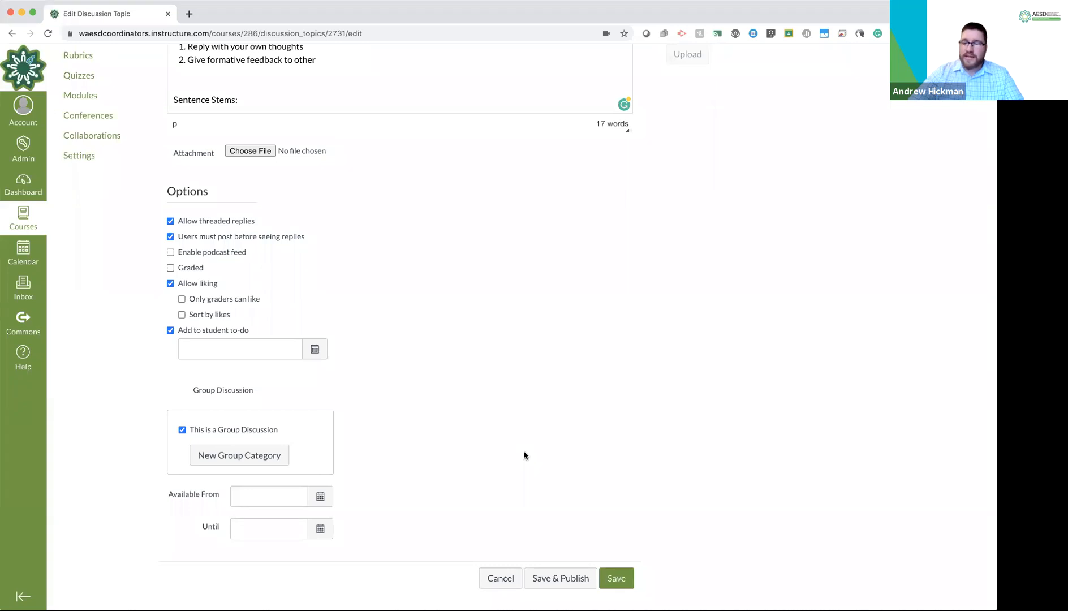
scroll(580, 456, up, 5)
scroll(580, 455, down, 5)
click(554, 576)
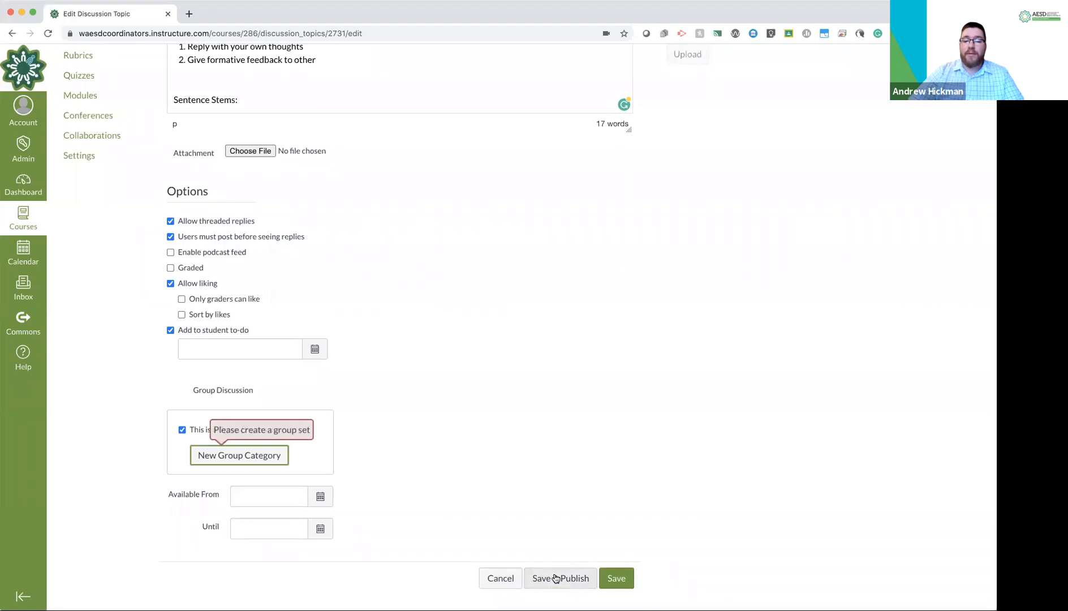
click(182, 430)
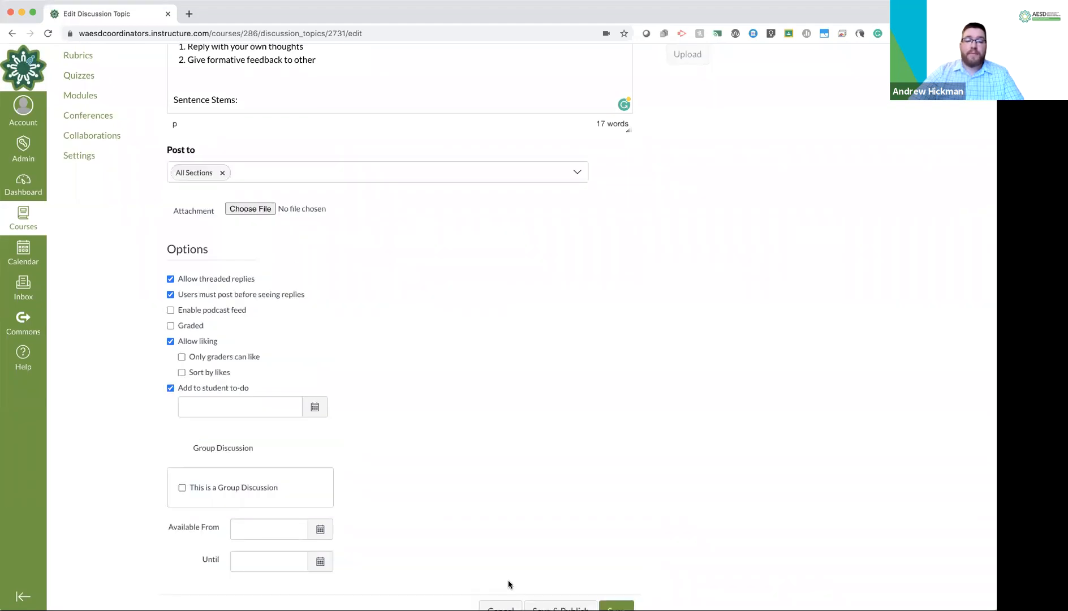
Save and publish the discussion topic, and switch to Student View from the course home page
scroll(567, 547, down, 1)
click(568, 575)
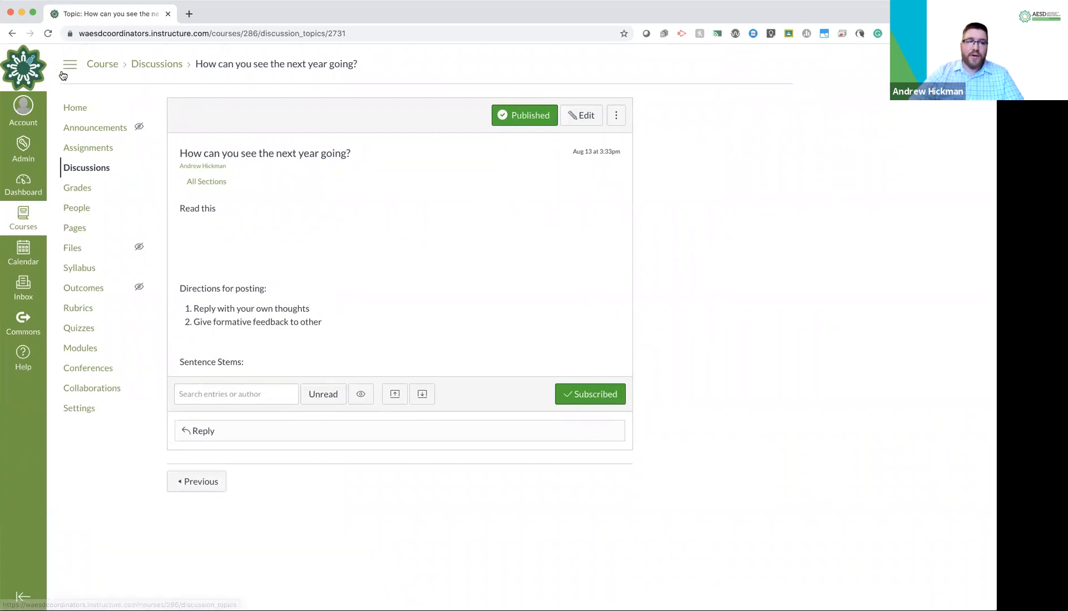
click(75, 108)
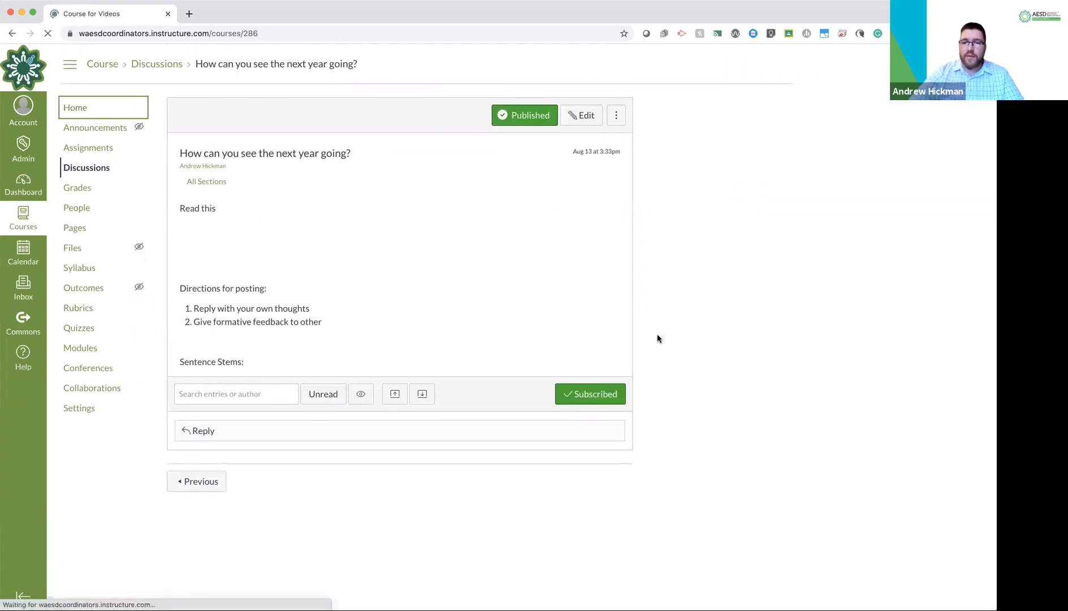
click(721, 309)
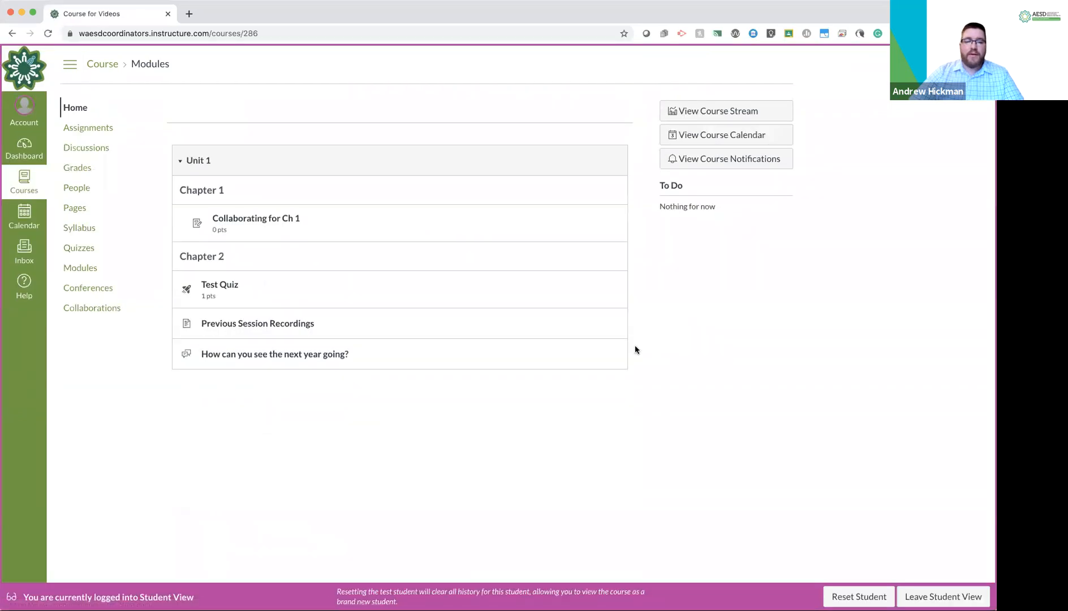
Open the discussion "How can you see the next year going?" from Unit 1 and post the reply "YES" as the test student
click(291, 359)
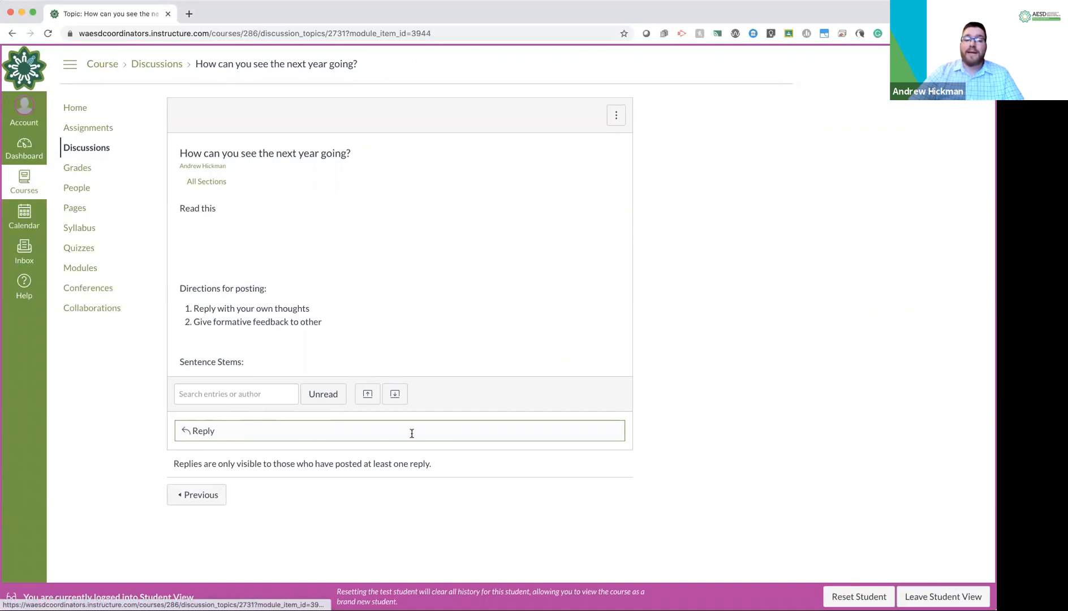
click(265, 434)
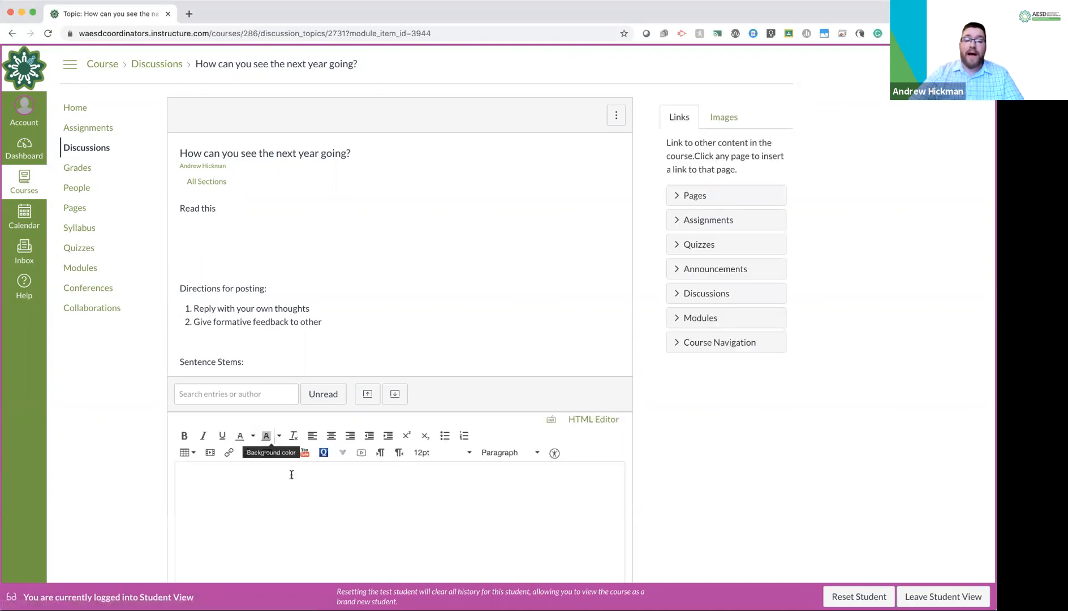
scroll(291, 471, down, 5)
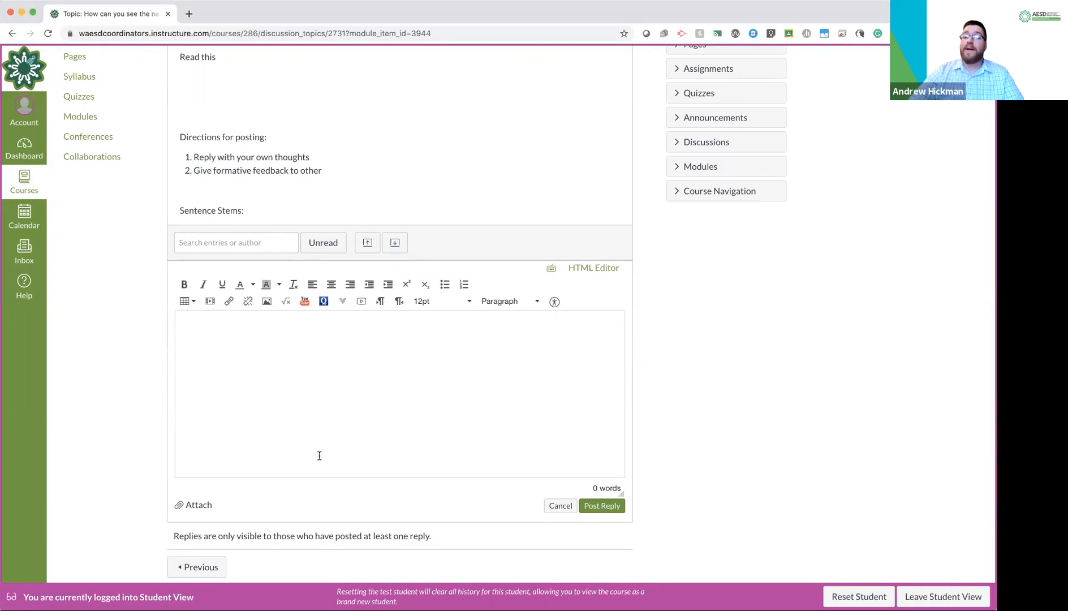
click(197, 506)
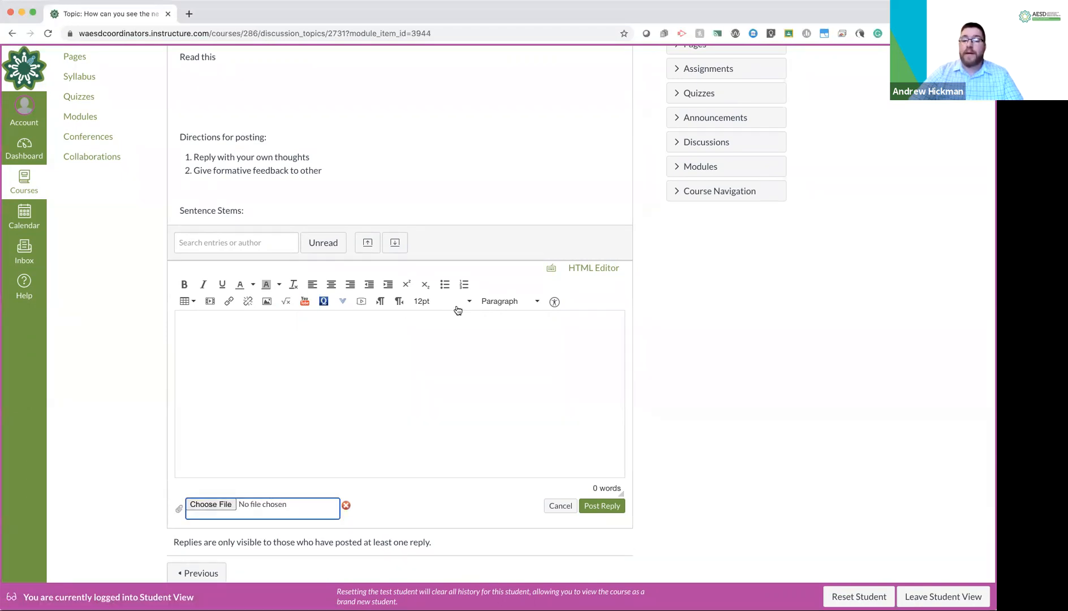
scroll(506, 323, down, 1)
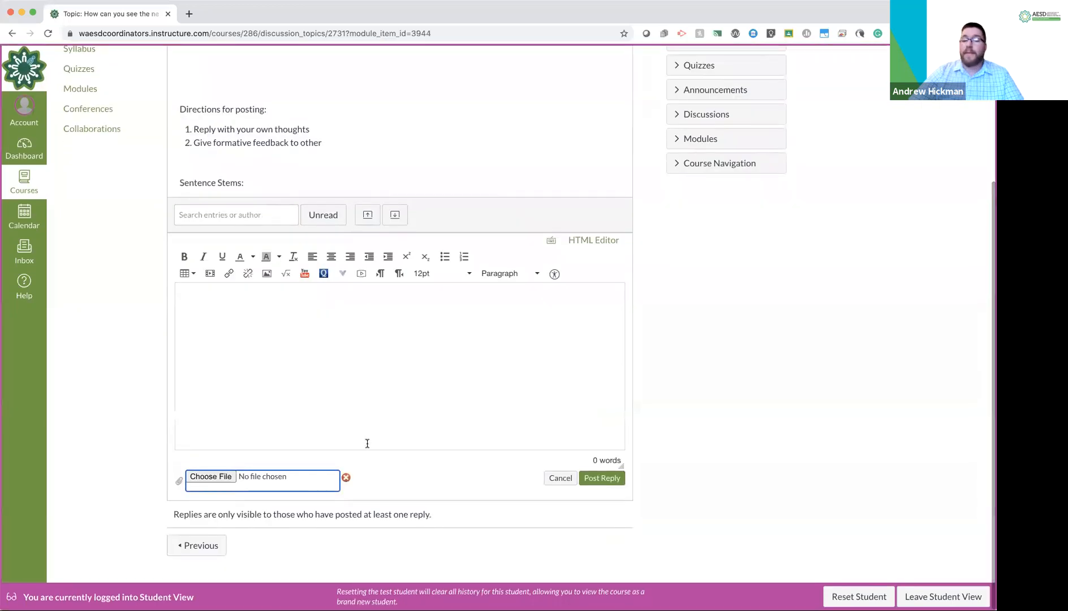
click(427, 367)
text(Yes)
click(601, 478)
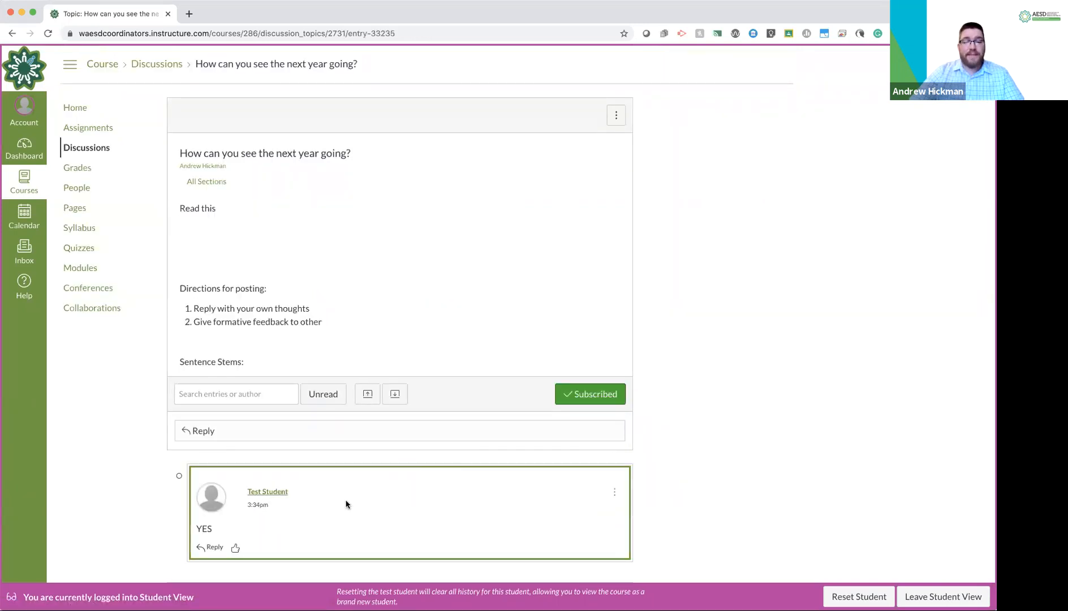
Open the threaded reply editor beneath the test student's "YES" post
scroll(347, 504, down, 2)
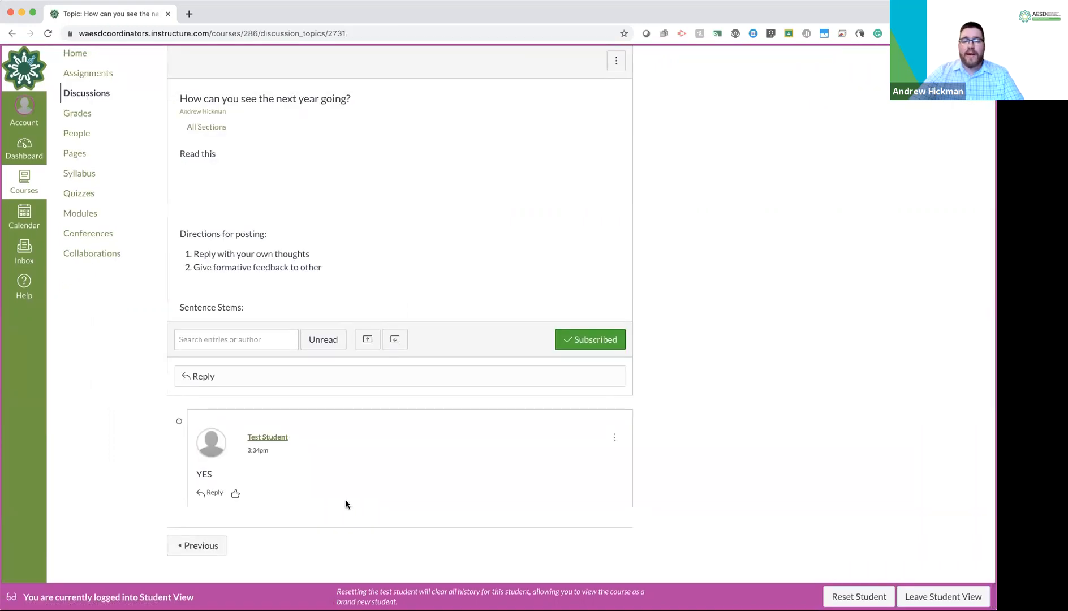
click(210, 494)
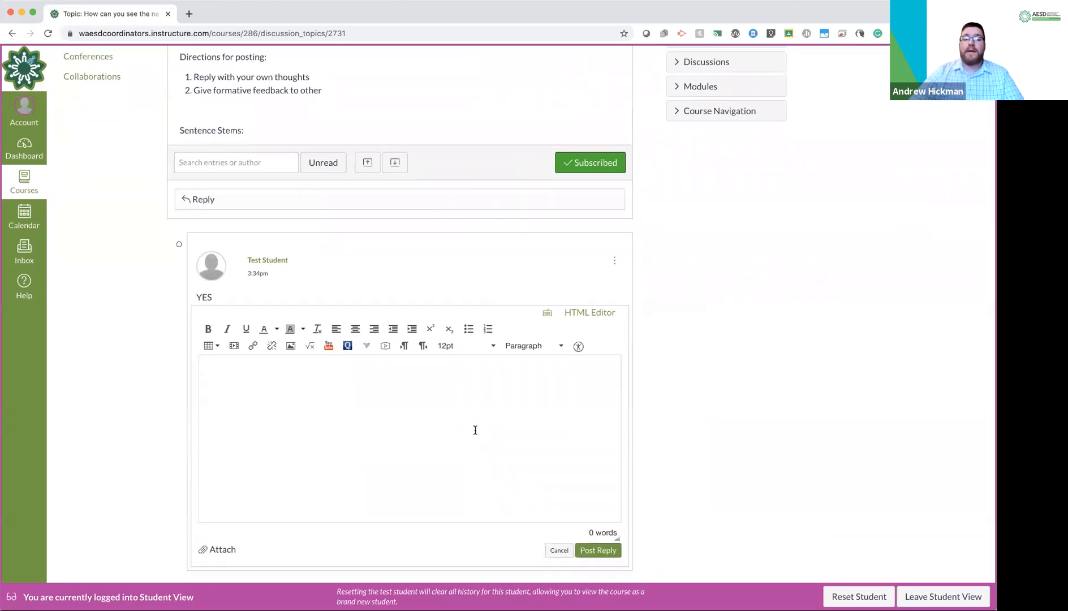
scroll(379, 374, down, 2)
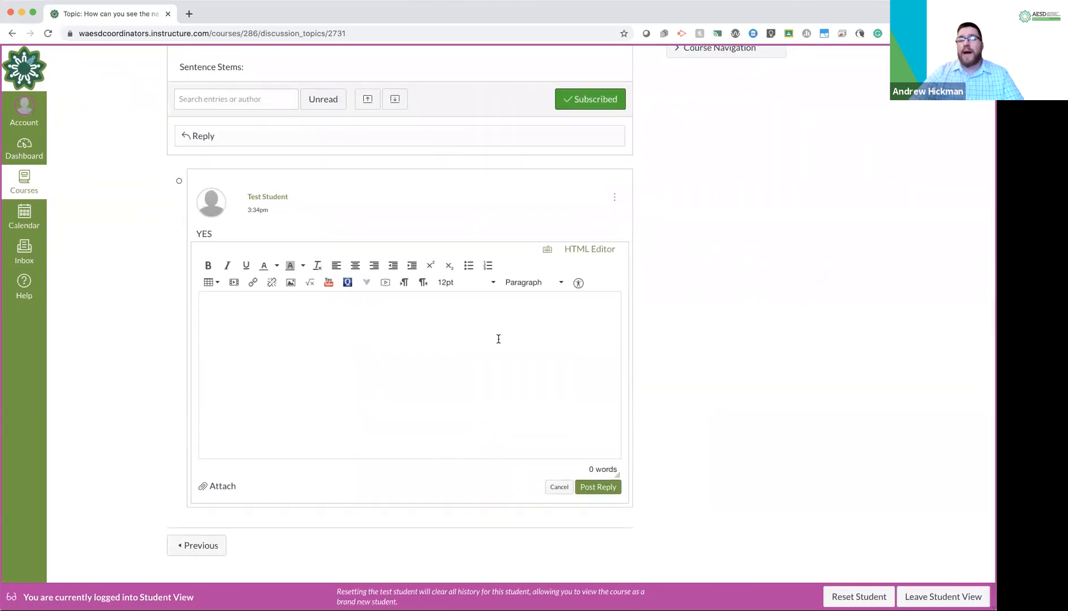